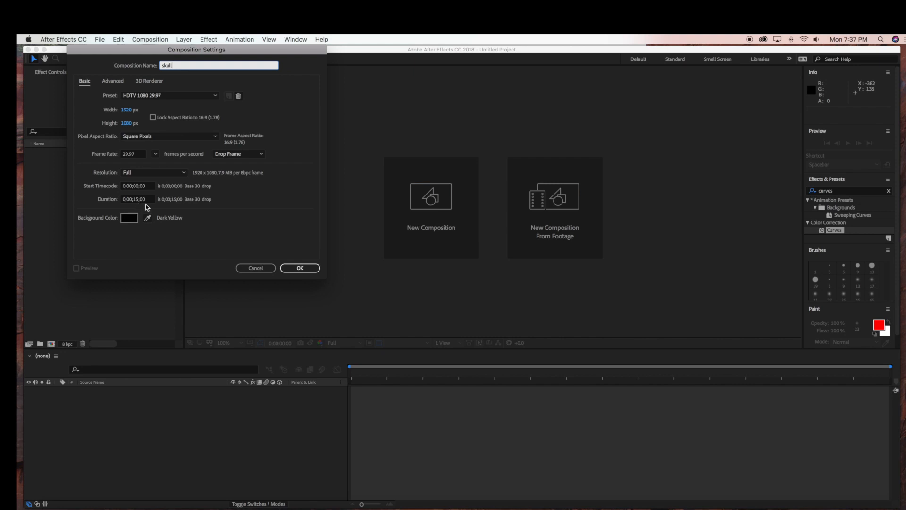
Step: Create the 1920 × 1080 composition named skull and add a black full-size solid named bg
click(301, 268)
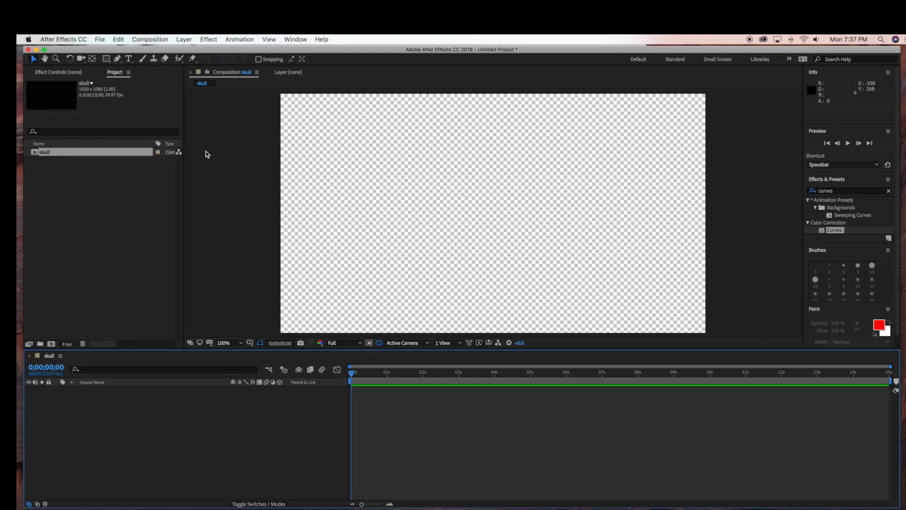
click(178, 41)
mouse_move(222, 50)
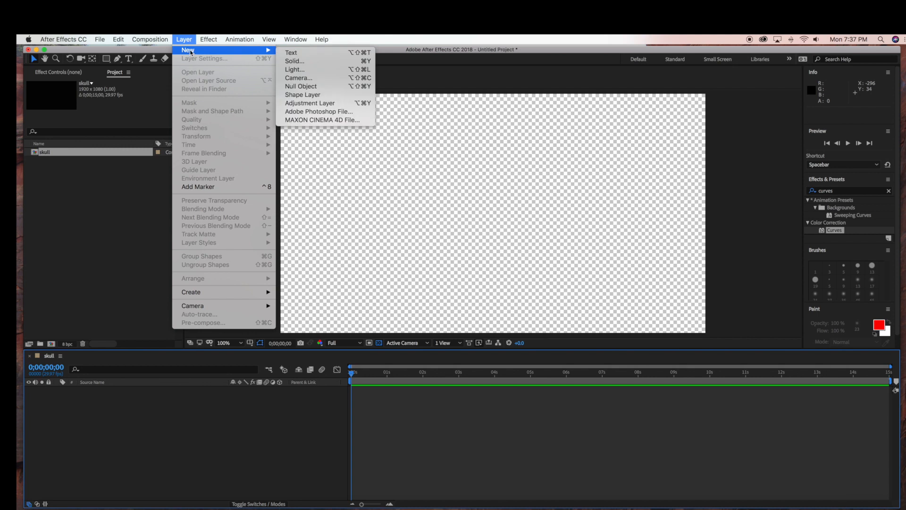
click(350, 63)
text(bg)
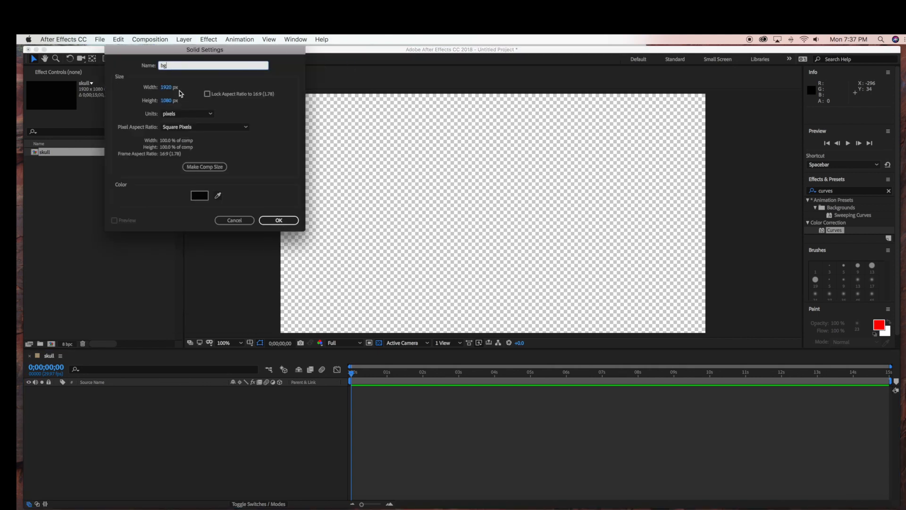
click(279, 220)
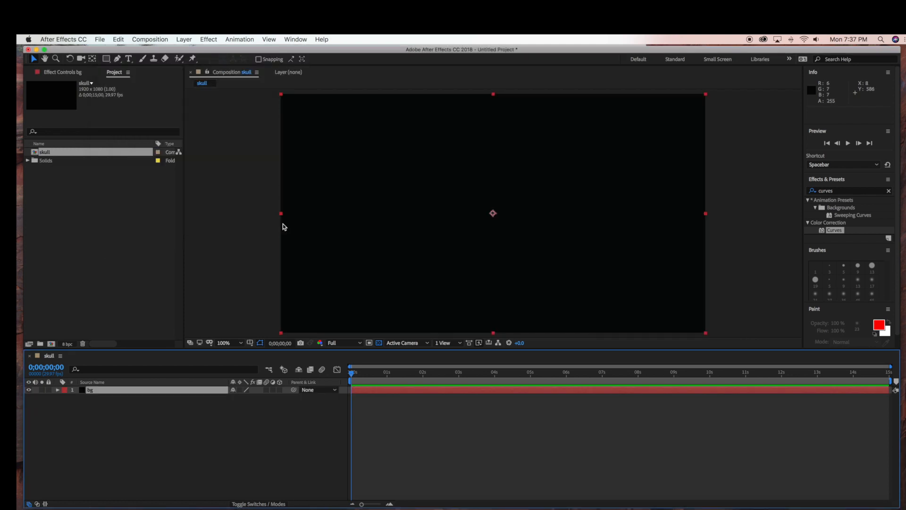
Step: Add a second black 1920 × 1080 solid named tunnel above the bg layer
click(186, 40)
mouse_move(189, 49)
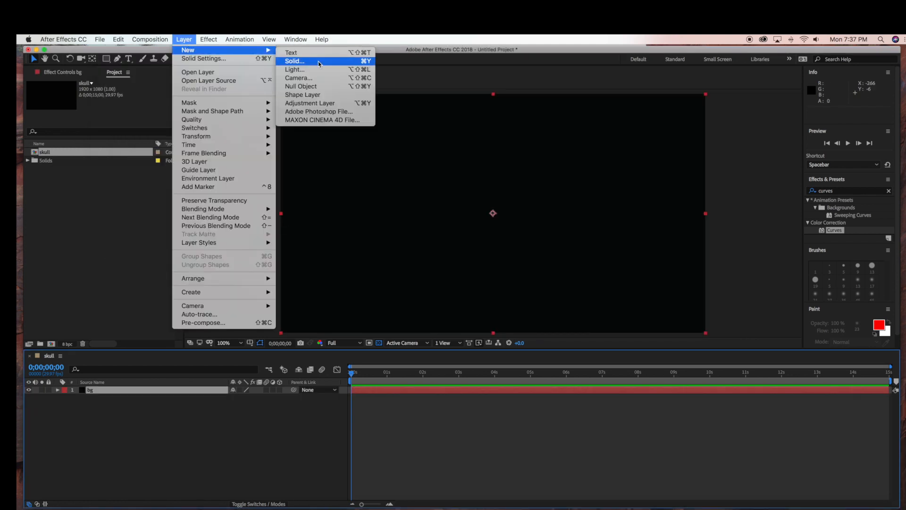
click(292, 59)
text(tunnel)
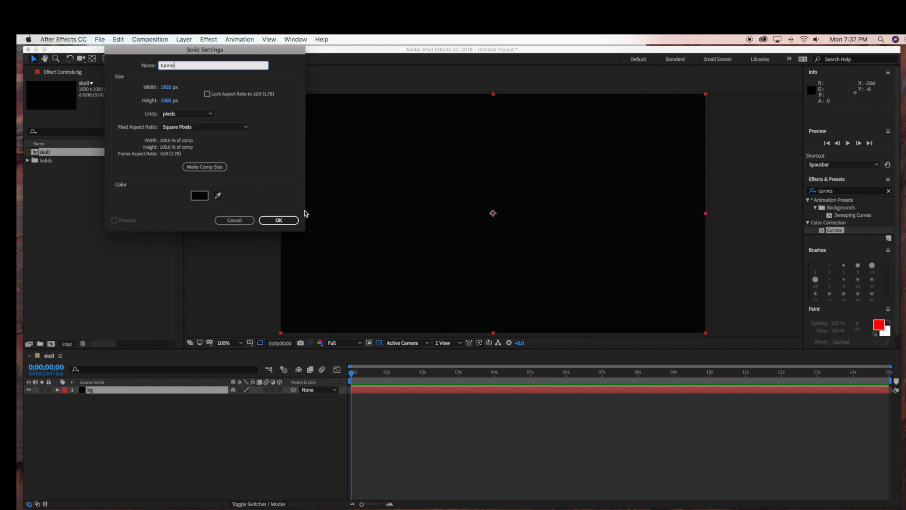
click(283, 220)
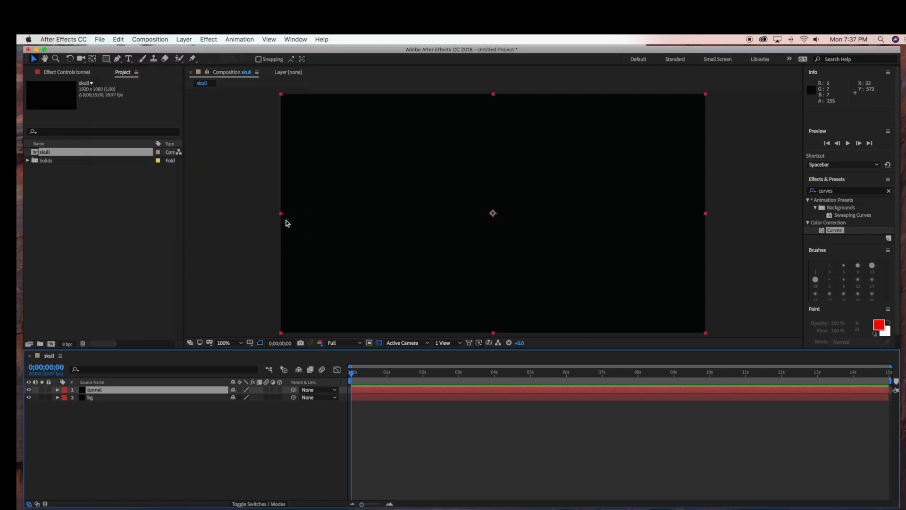
Step: Apply the RG Trapcode Mir effect to the tunnel layer
click(208, 39)
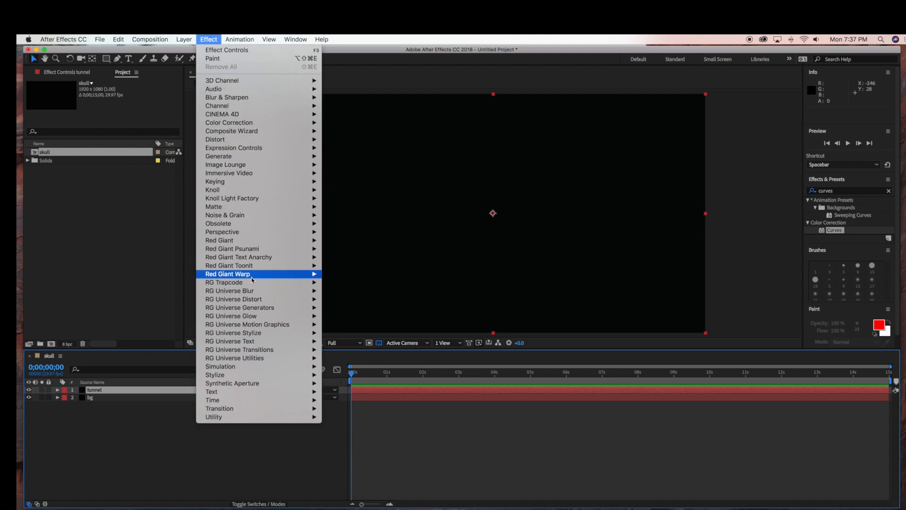
mouse_move(264, 282)
click(335, 324)
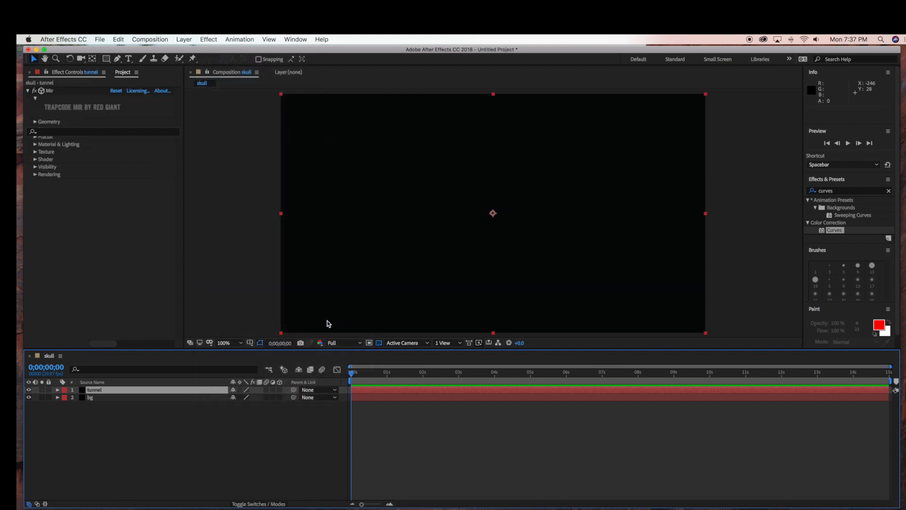
Step: Set Vertices X and Vertices Y to 250 in Mir's Geometry settings
click(35, 122)
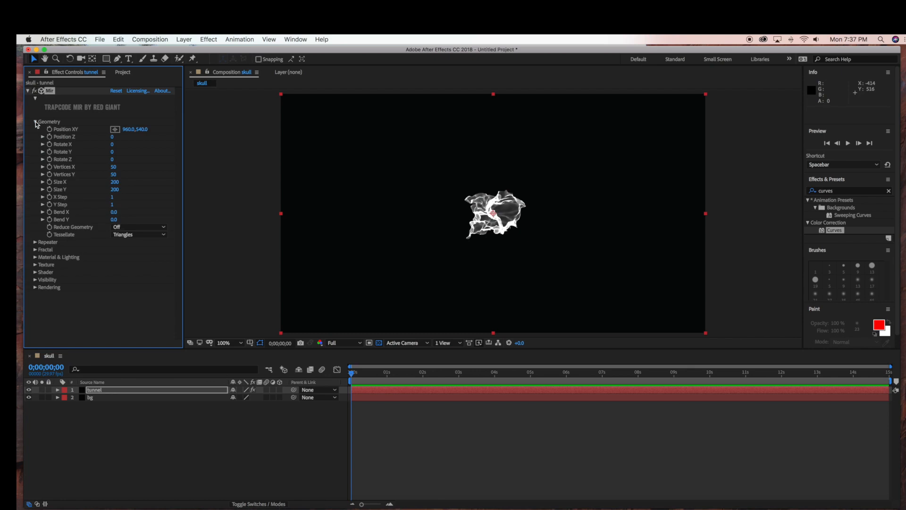
click(114, 166)
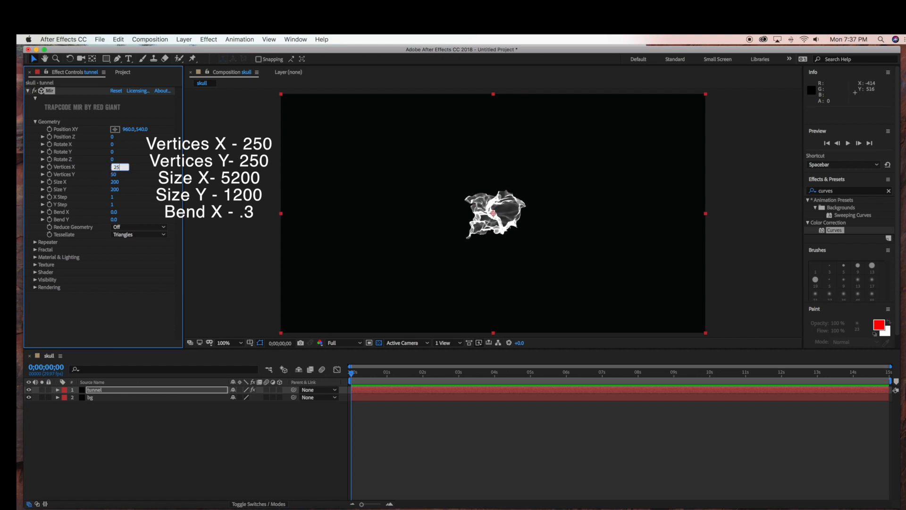
click(114, 174)
text(250)
Step: Set the Mir geometry's Size X to 5200 and Size Y to 1200, with Bend X at 0.3
click(114, 182)
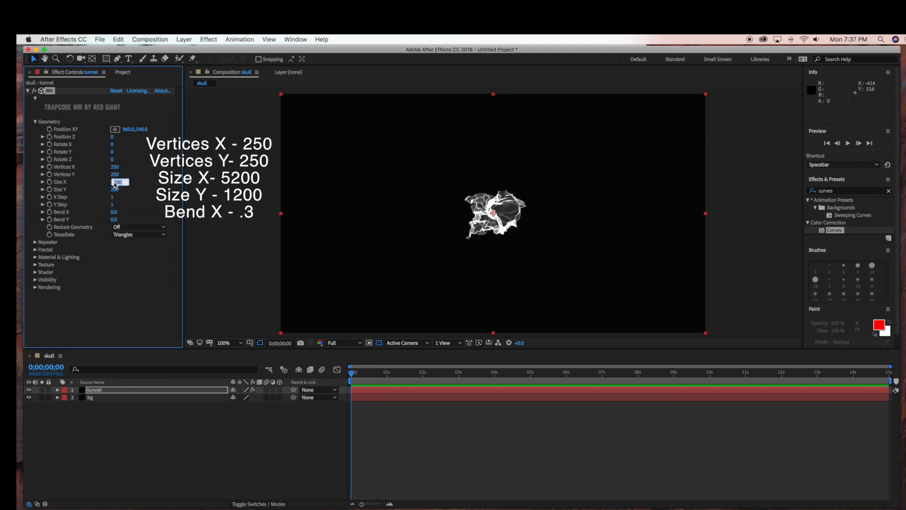
text(52)
click(114, 190)
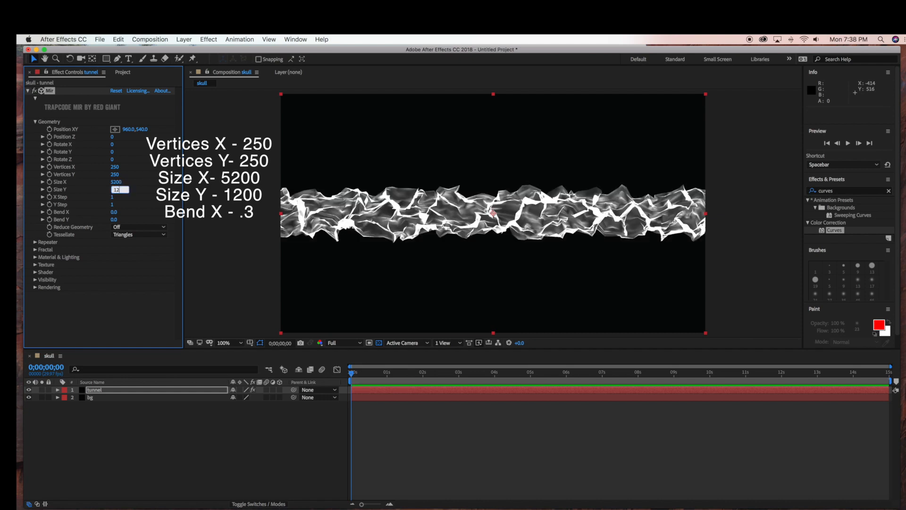
click(145, 193)
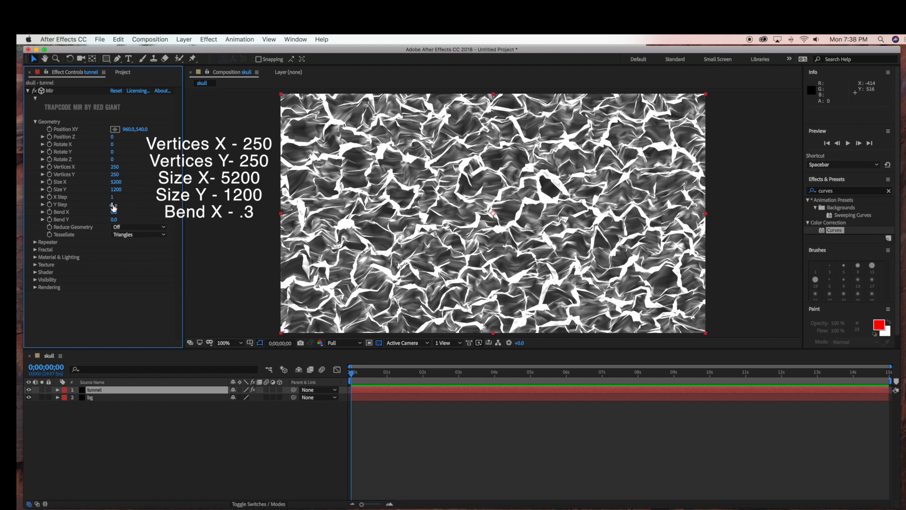
click(114, 211)
key(Return)
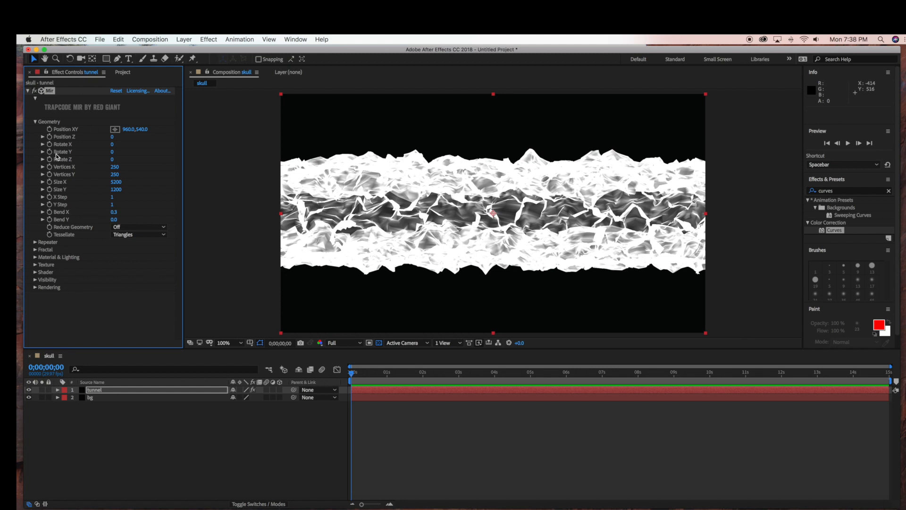
click(35, 121)
Step: Set Mir's Fractal Amplitude to 20 and Frequency to 390
click(36, 137)
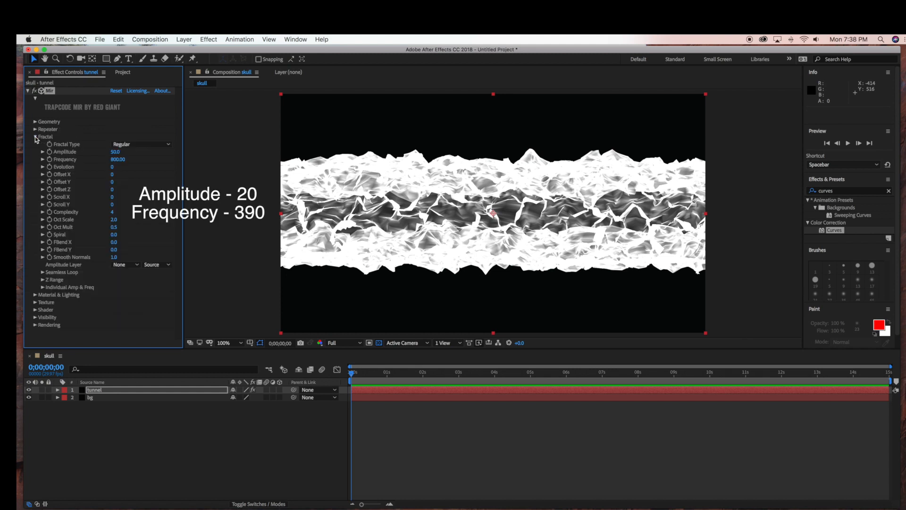
click(115, 152)
click(115, 160)
text(390)
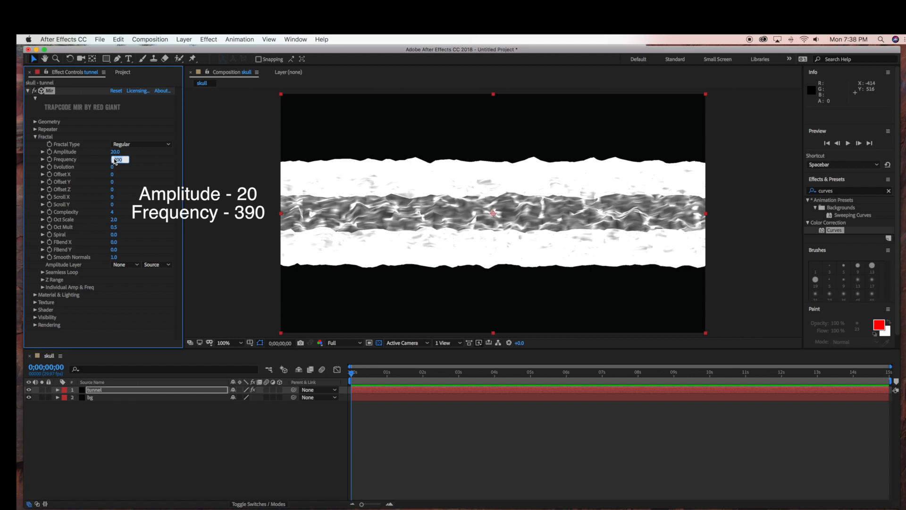
key(Return)
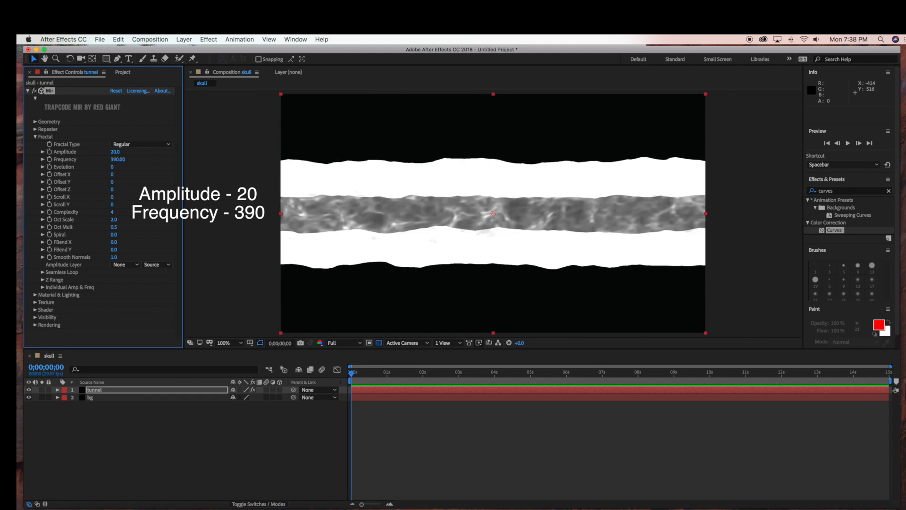
click(35, 137)
Step: Add a point light with the red colour E4241A to the composition
click(184, 40)
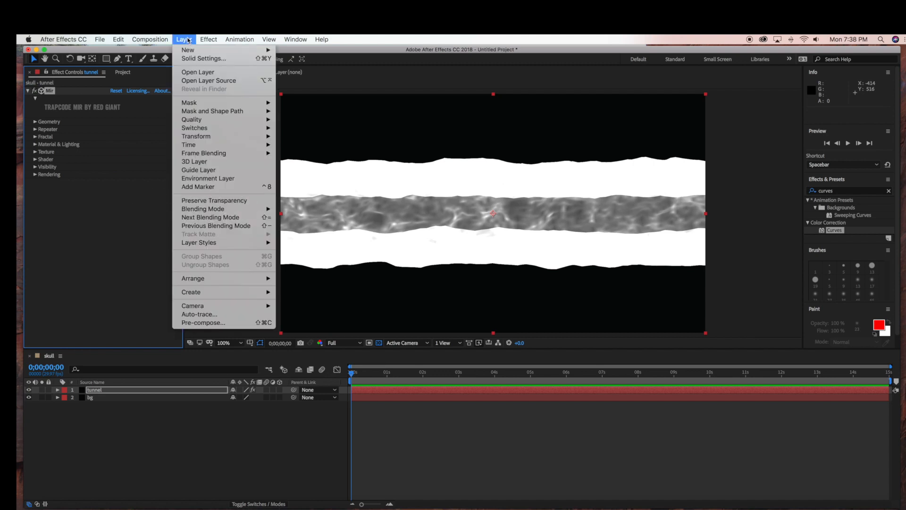
mouse_move(186, 50)
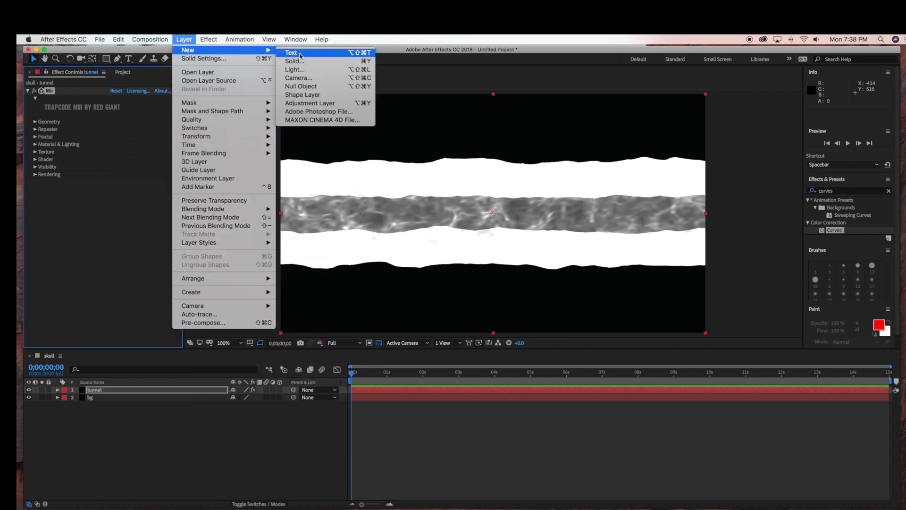
click(315, 73)
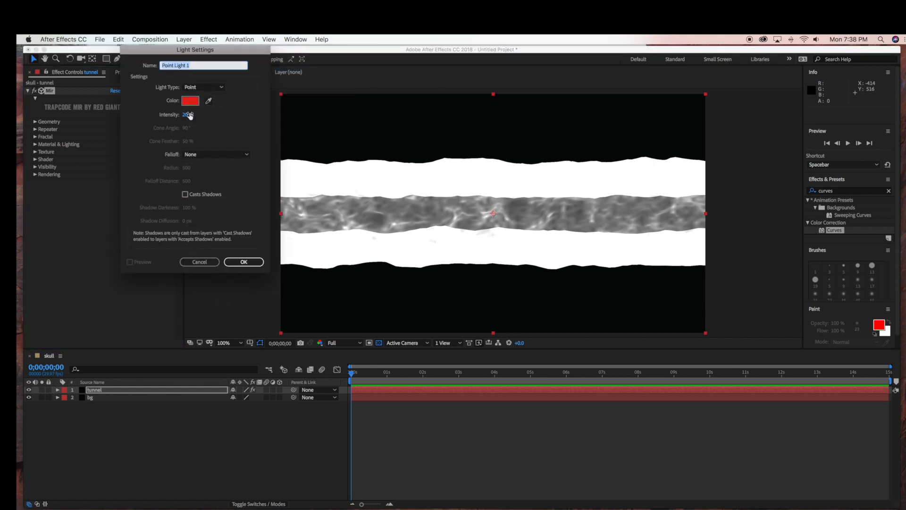
click(190, 102)
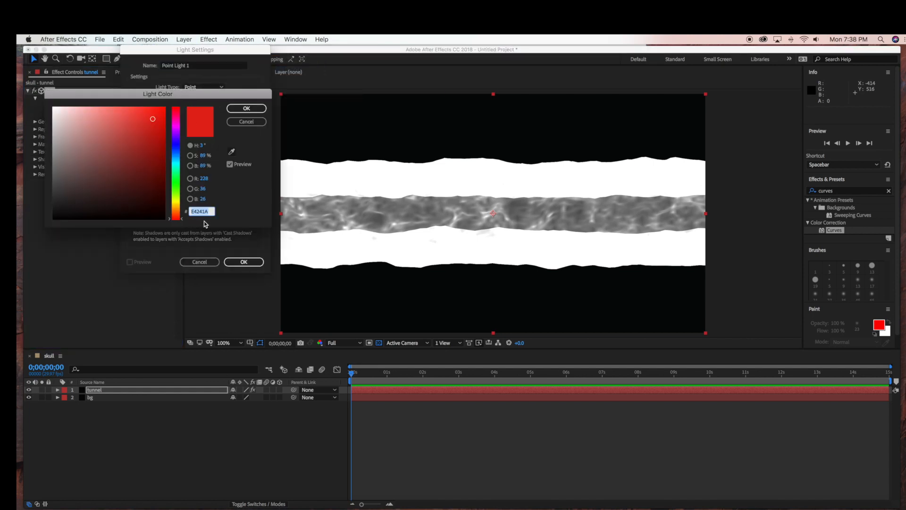
click(245, 109)
click(249, 261)
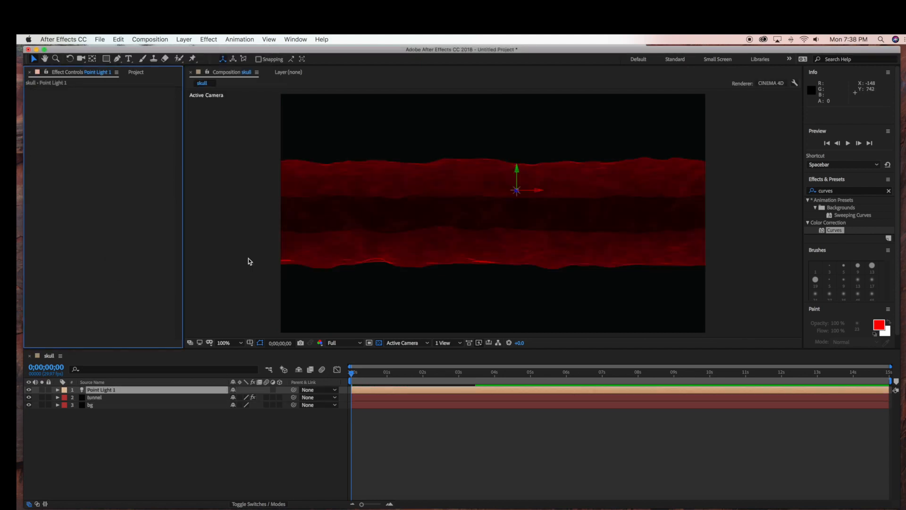
Step: Add a two-node camera with the 50mm preset to the composition
click(183, 39)
mouse_move(246, 50)
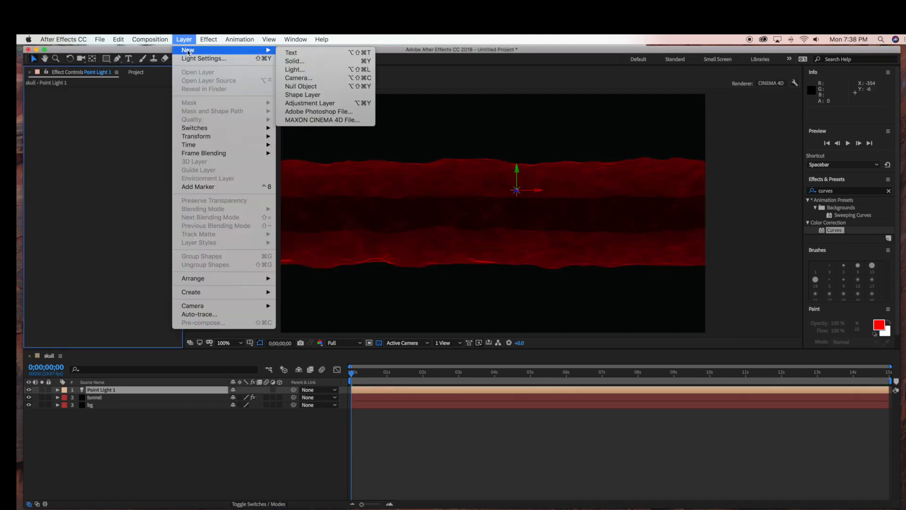
click(301, 78)
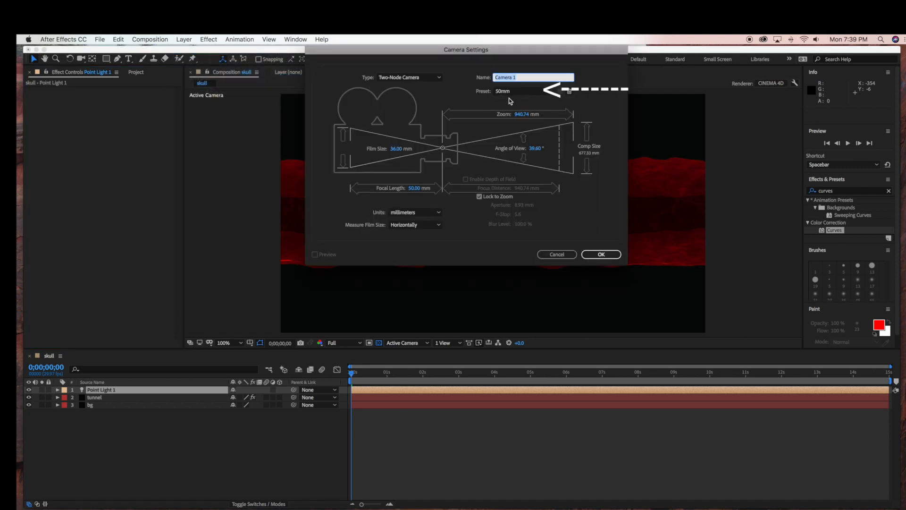
click(599, 255)
Step: Orbit the camera with the Camera tool to look down the inside of the tunnel, at about 3621.7, 540, -162.8
click(81, 58)
drag(628, 233, 566, 233)
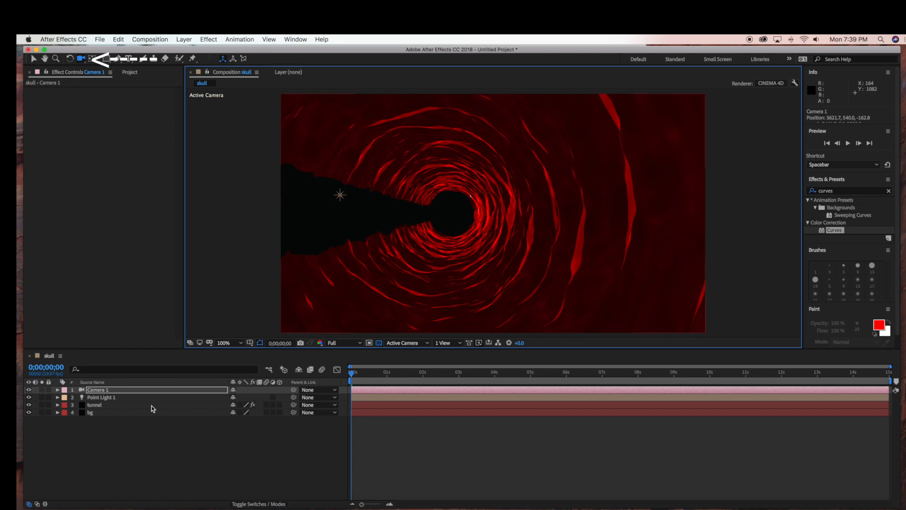
scroll(365, 209, down, 1)
scroll(408, 208, up, 1)
click(33, 58)
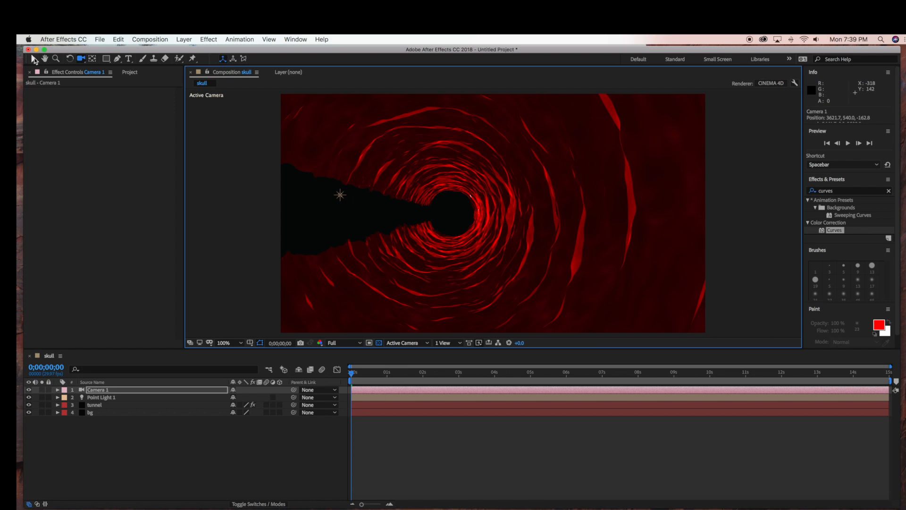
Step: Fine-tune the tunnel layer's Mir Bend X around 0.3 to close the open gap in the tunnel wall
click(100, 406)
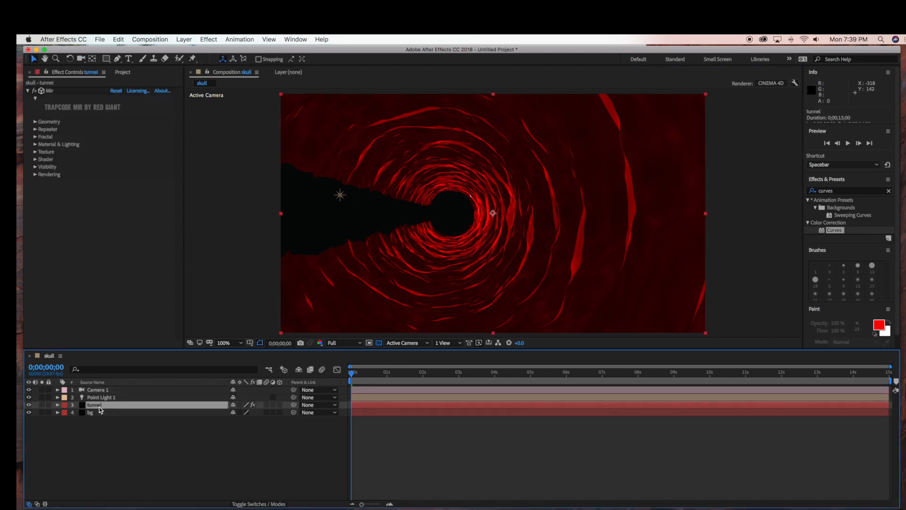
click(35, 122)
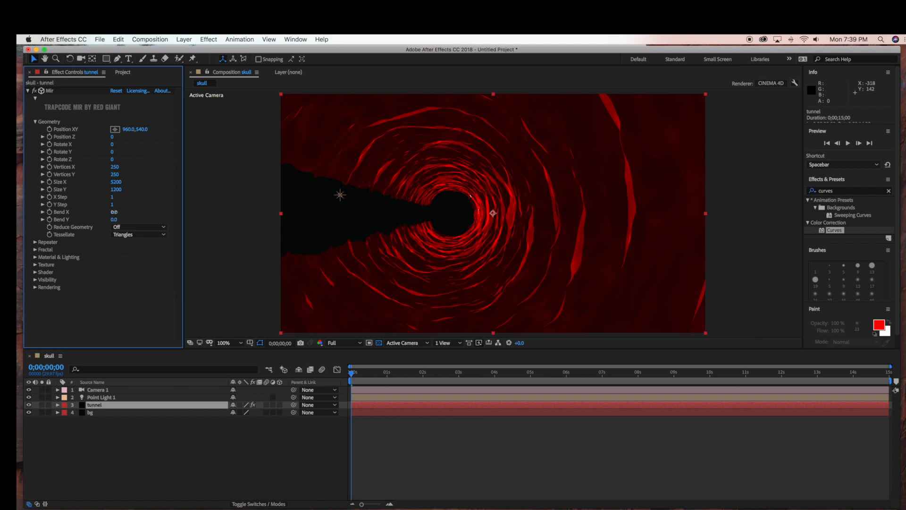
drag(119, 212, 116, 212)
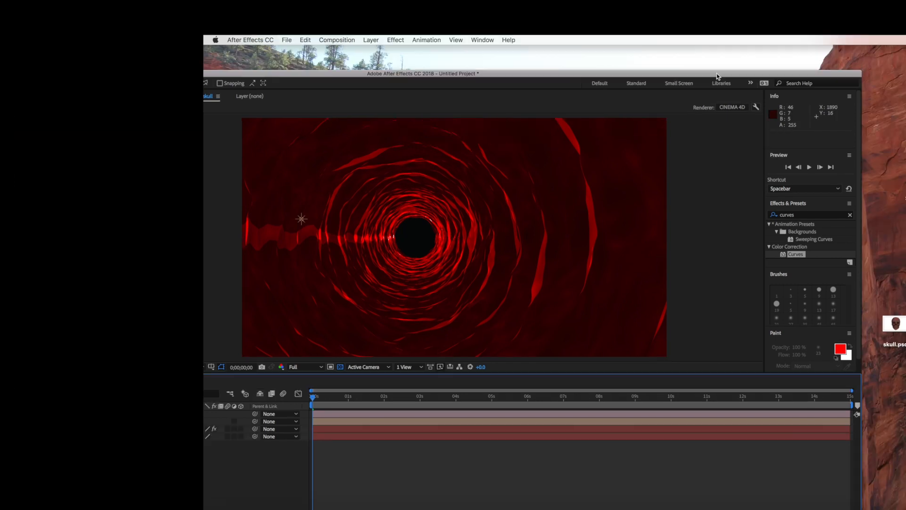
Step: Import skull.psd from the desktop into the composition as footage with merged layers, placing it as the uppermost layer
drag(716, 74, 737, 52)
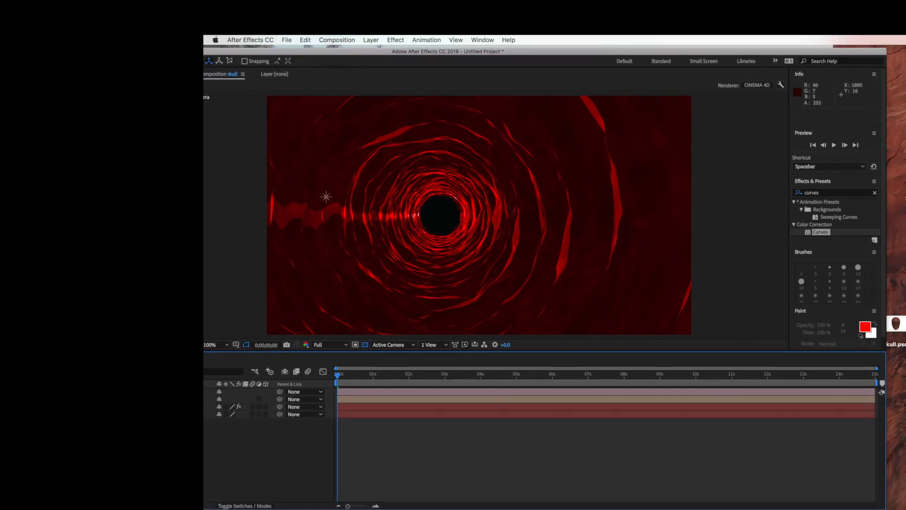
drag(897, 325, 299, 464)
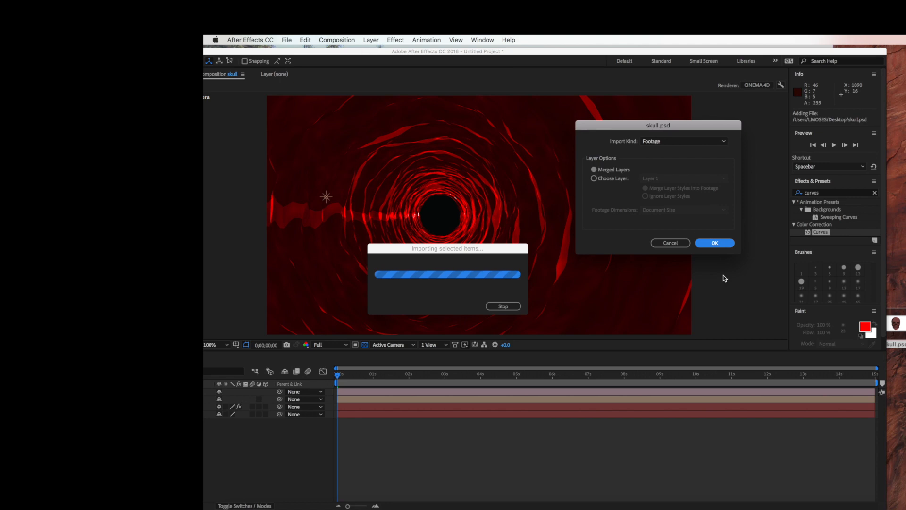
click(721, 244)
drag(343, 53, 570, 66)
Step: Move the skull image over the dark opening at the tunnel's centre
key(period)
key(comma)
key(comma)
drag(562, 186, 472, 226)
key(period)
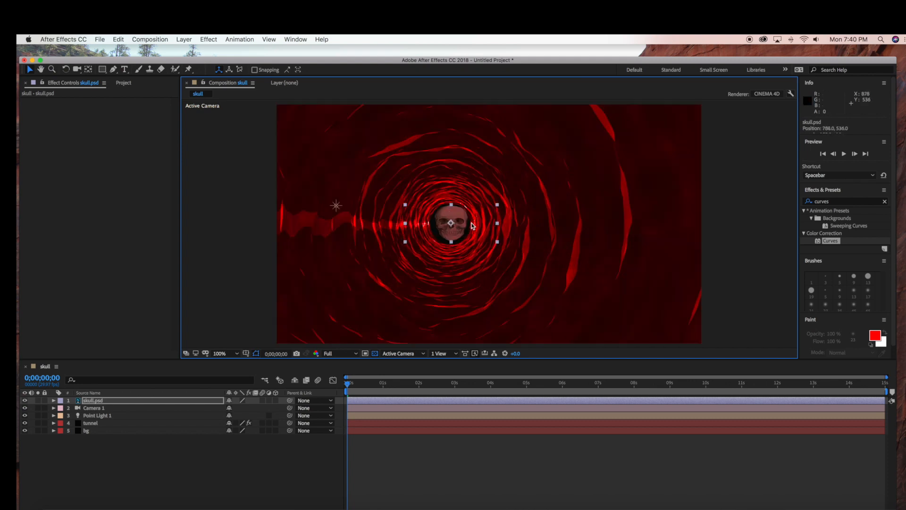
Step: Scale the skull to about 22%, 20% and centre it in the tunnel opening at about 781, 540
key(period)
drag(504, 185, 474, 188)
key(period)
key(comma)
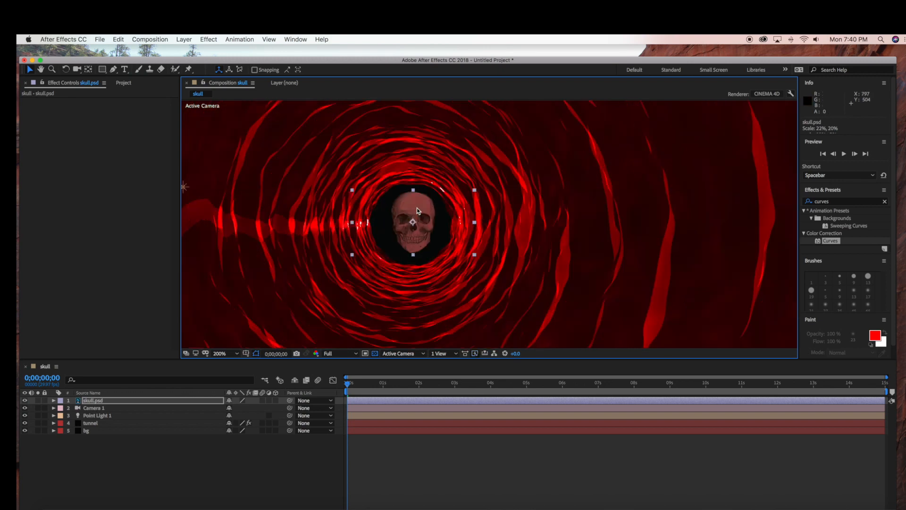
drag(418, 209, 414, 211)
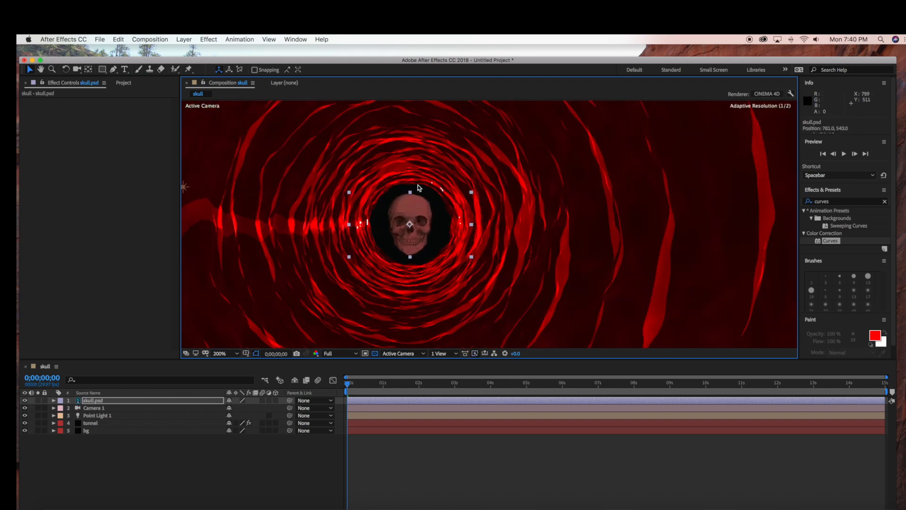
Step: Apply Curves to skull.psd, bending the RGB curve down to darken it and raising the Red curve to tint it red
click(265, 470)
key(comma)
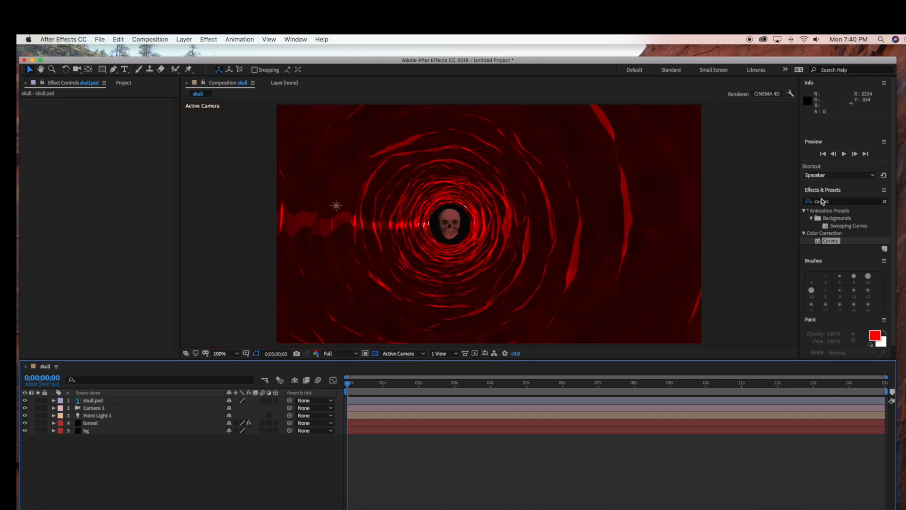
drag(836, 240, 121, 401)
mouse_move(95, 185)
mouse_down()
mouse_move(114, 206)
mouse_move(90, 181)
mouse_up()
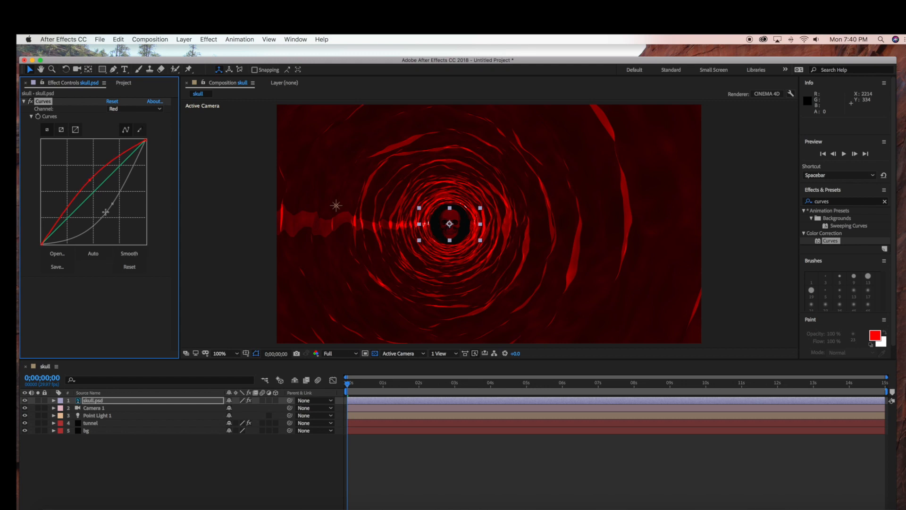
Step: Add the expression wiggle(20,50) to the skull layer's Opacity so that it flickers
click(53, 401)
click(61, 416)
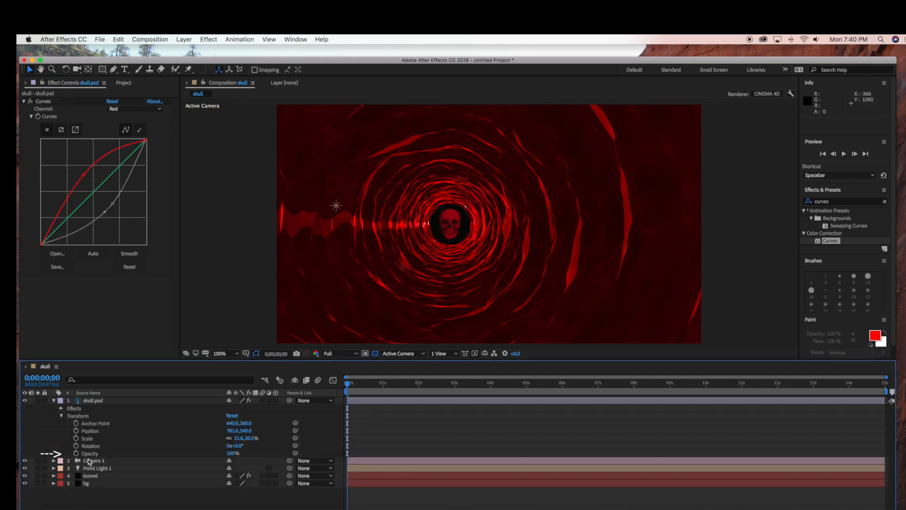
alt+click(76, 454)
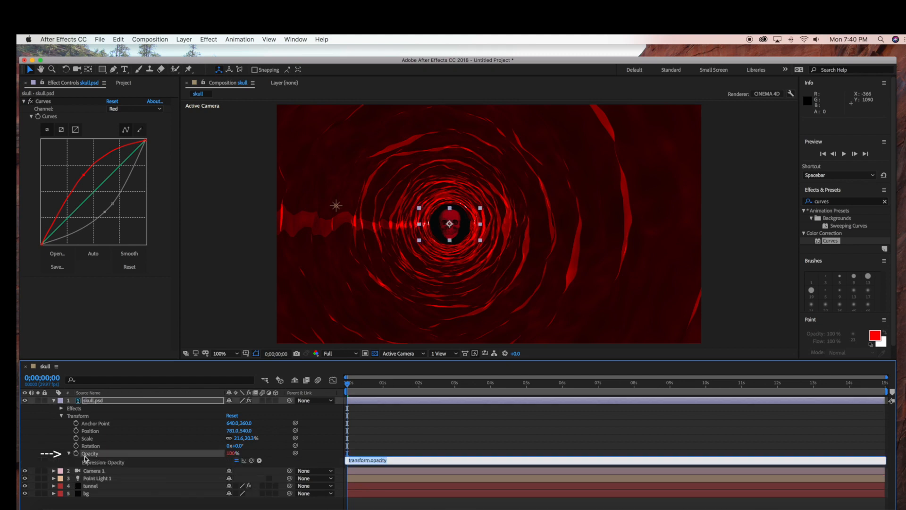
text(wiggle()
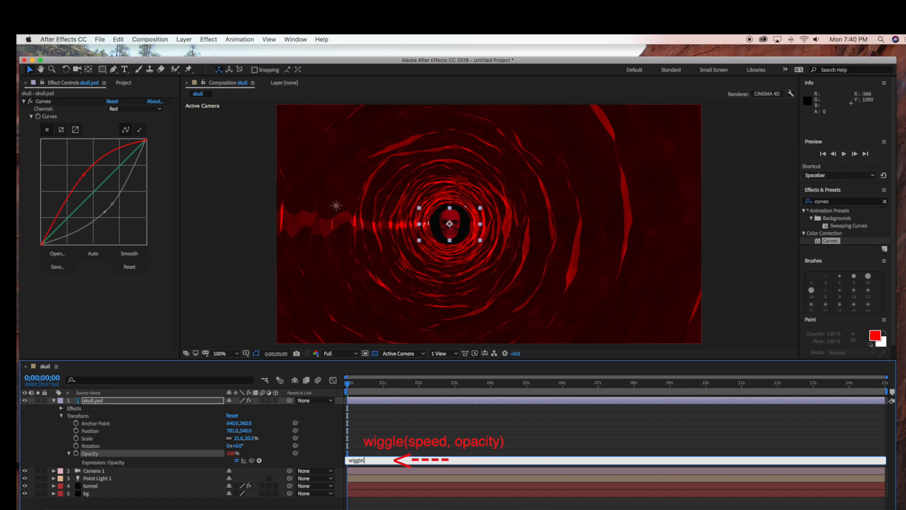
text(,50)
click(309, 503)
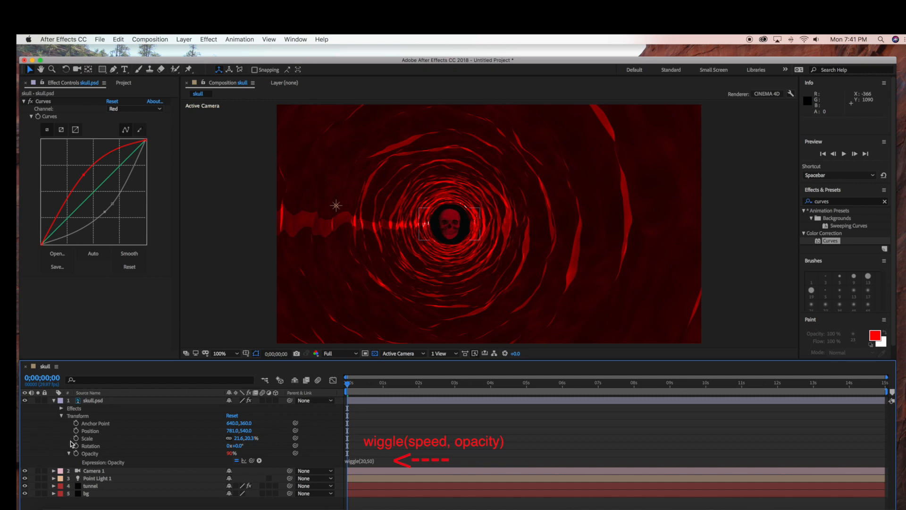
click(55, 400)
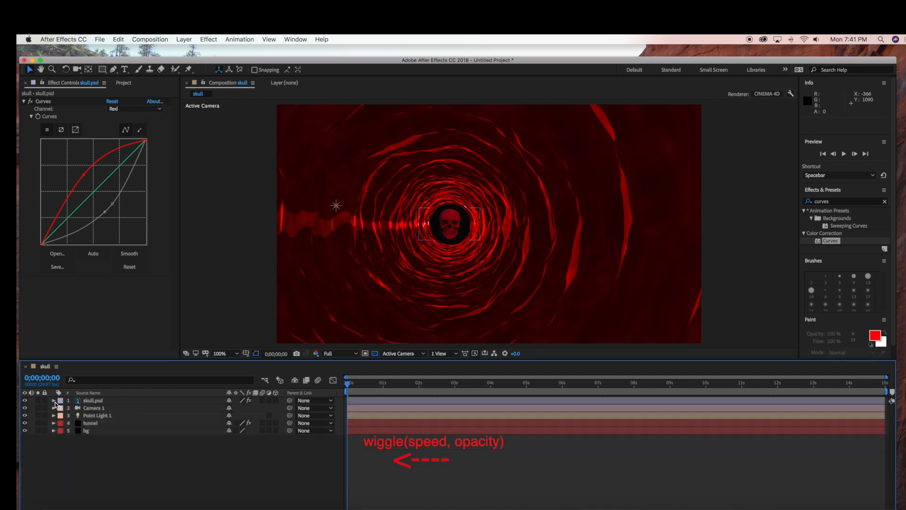
Step: Keyframe the tunnel layer's Mir fractal Scroll X from 0 at the start to 10000 at 0;00;14;29 and preview the motion
click(87, 423)
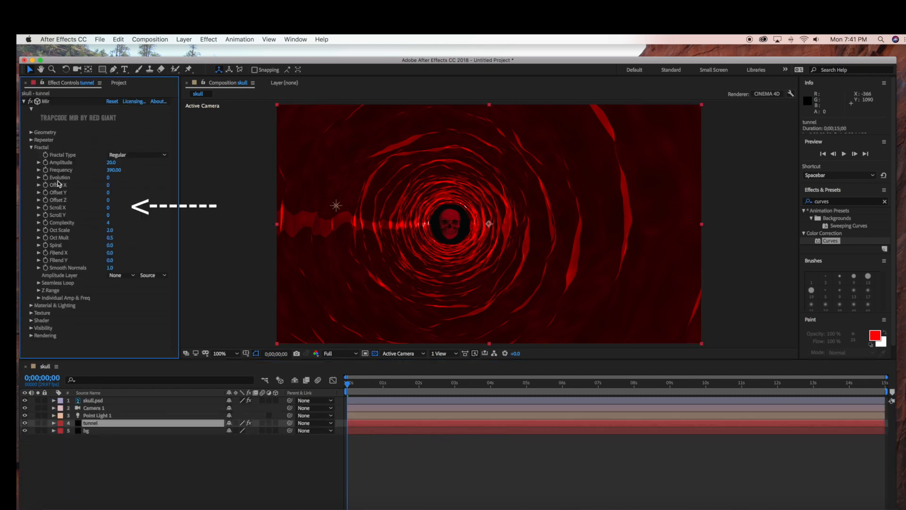
click(47, 210)
drag(361, 386, 825, 416)
drag(859, 384, 900, 389)
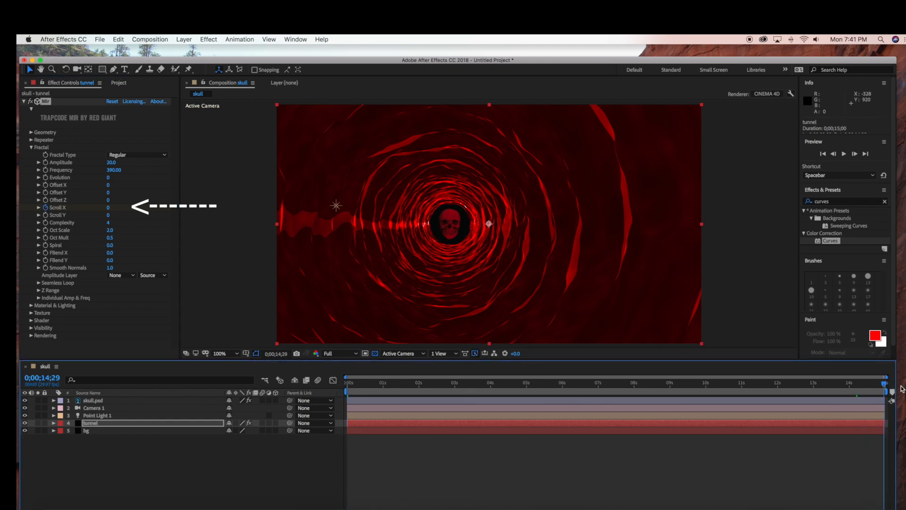
click(109, 207)
text(10000)
key(Return)
drag(886, 386, 290, 365)
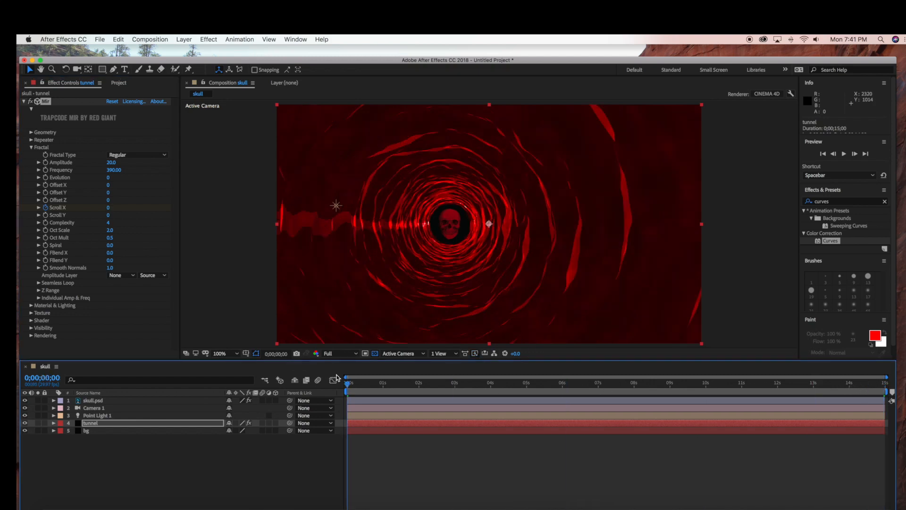
drag(351, 385, 508, 383)
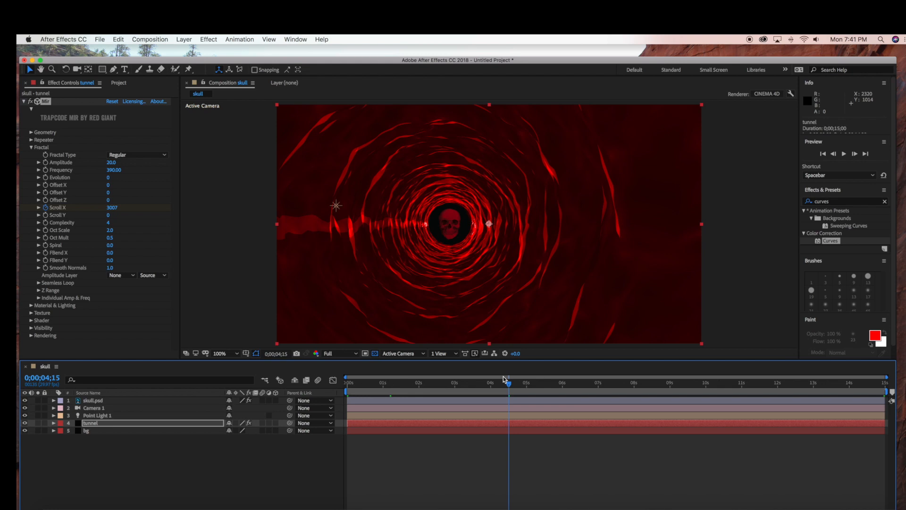
drag(509, 385, 345, 385)
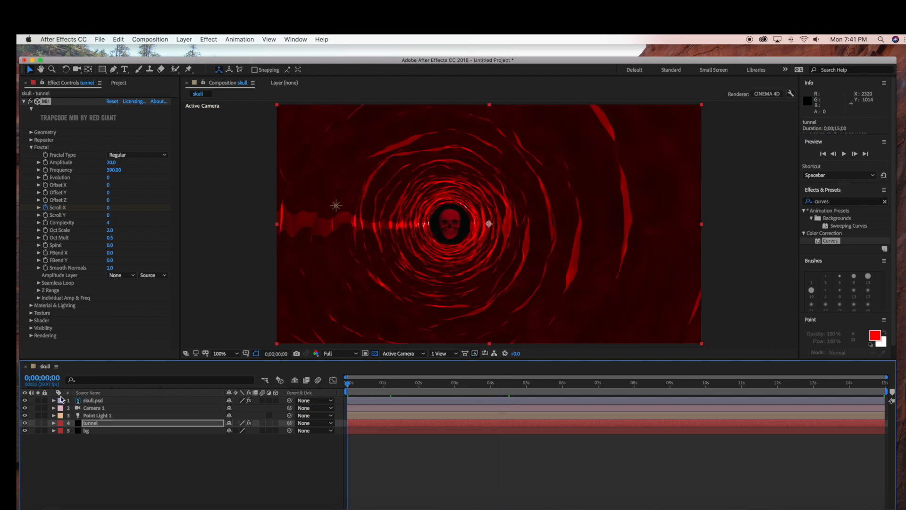
Step: Keyframe the skull's Scale from its current size at the start to about 132.5%, 130.8% at 0;00;14;29
click(53, 401)
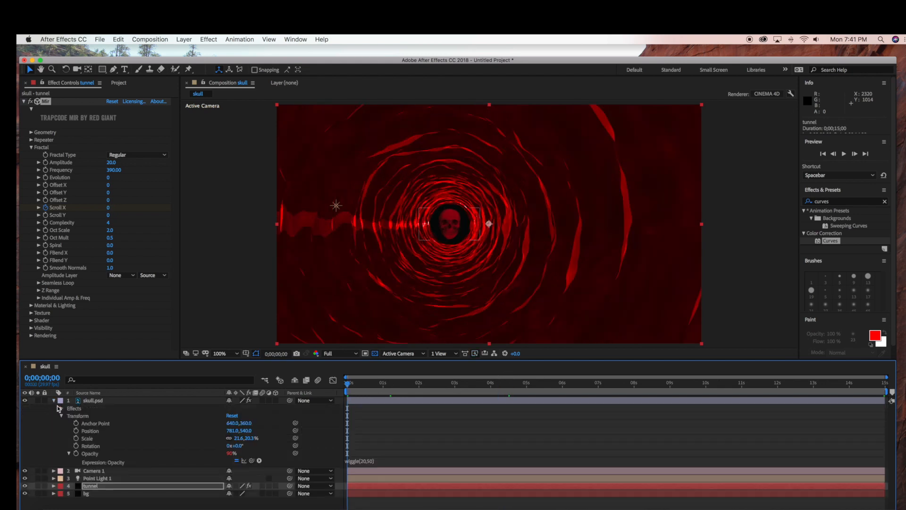
click(76, 439)
drag(349, 386, 884, 386)
drag(481, 208, 564, 163)
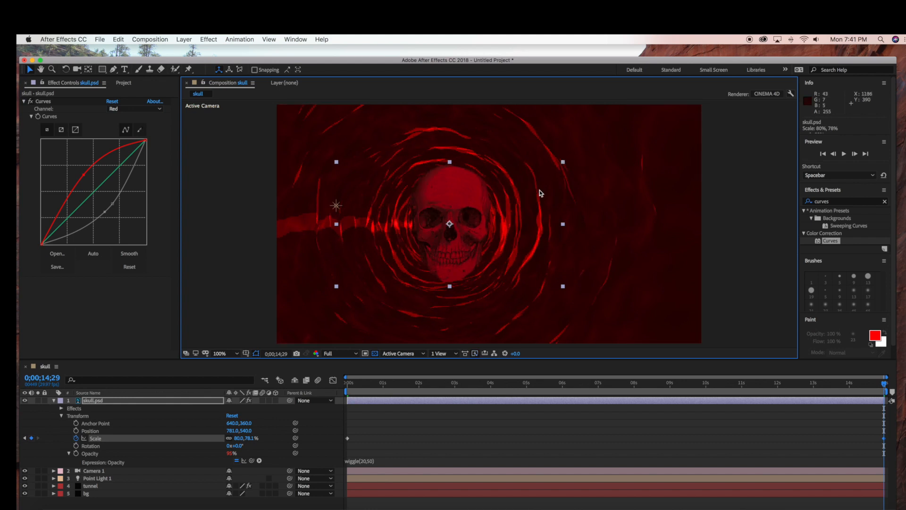
drag(562, 164, 638, 121)
scroll(753, 231, up, 1)
scroll(558, 174, down, 1)
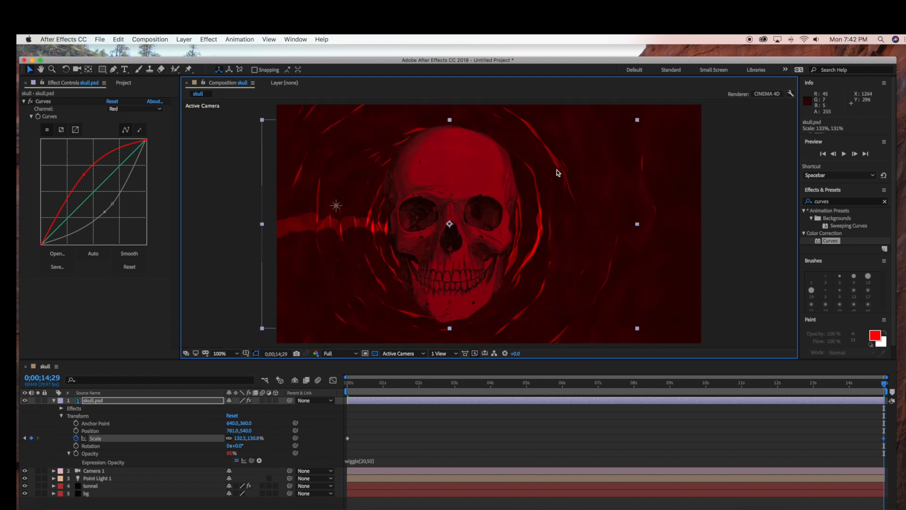
Step: Keyframe the skull's Rotation from 0° at the first frame to several full turns at 0;00;14;29 and check the spin
key(Home)
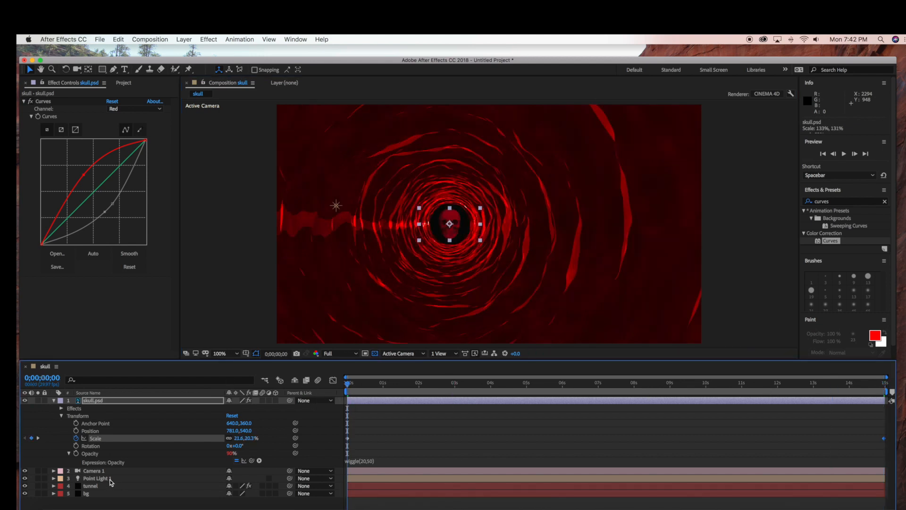
click(76, 446)
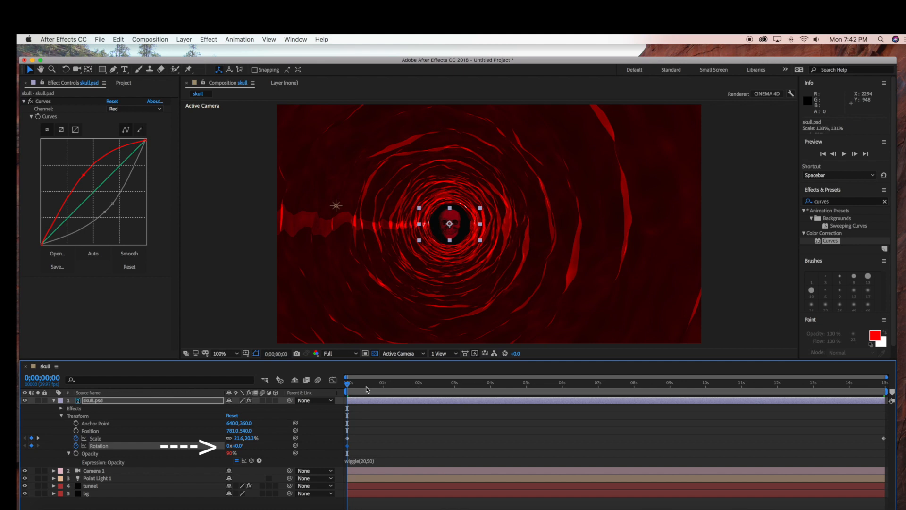
key(End)
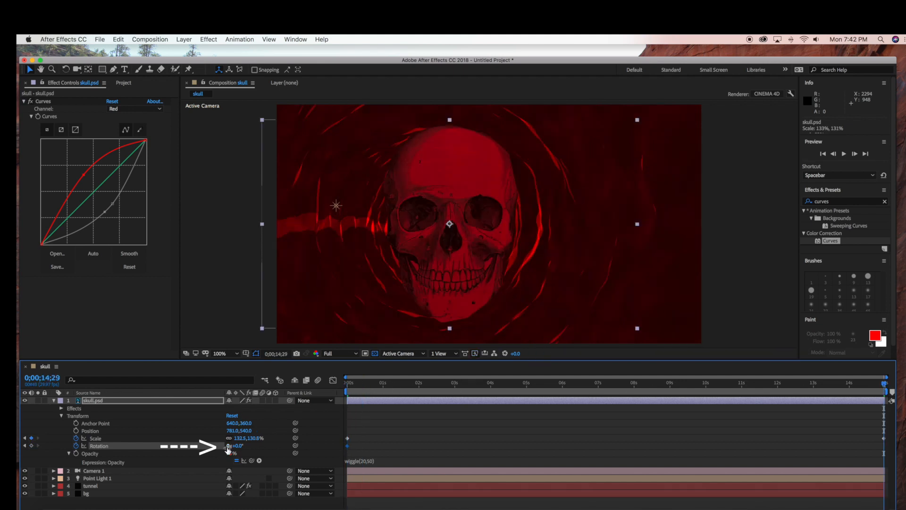
click(230, 446)
key(Return)
drag(886, 387, 602, 385)
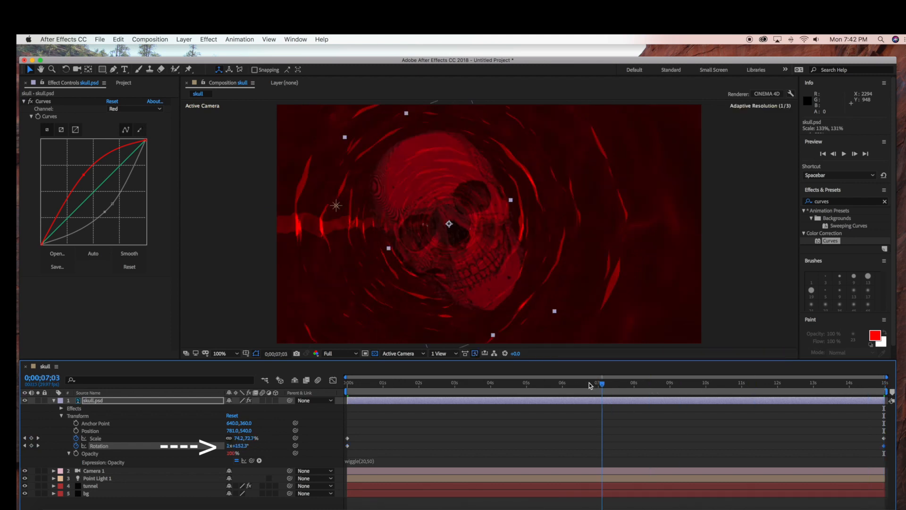
key(Home)
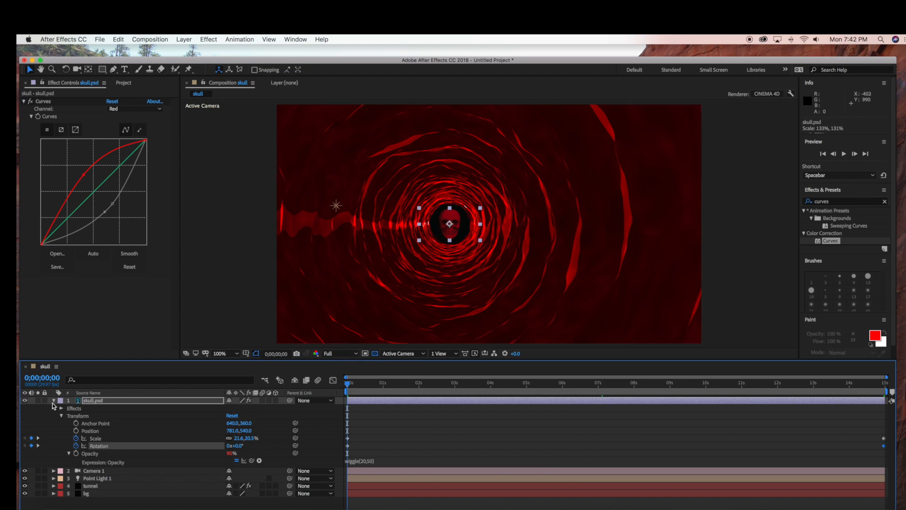
click(83, 442)
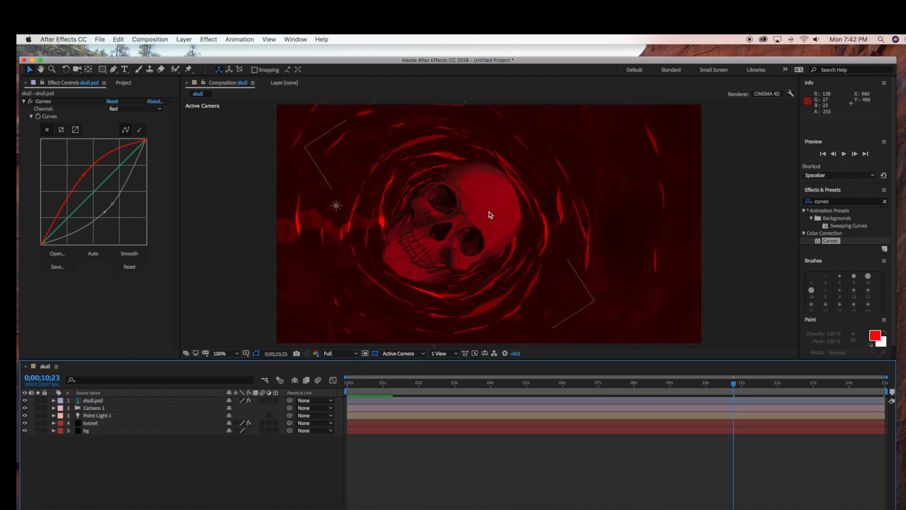
Step: Retouch the dark marks on the skull's forehead with the Clone Stamp in its layer view, and return to the composition's first frame
double_click(489, 212)
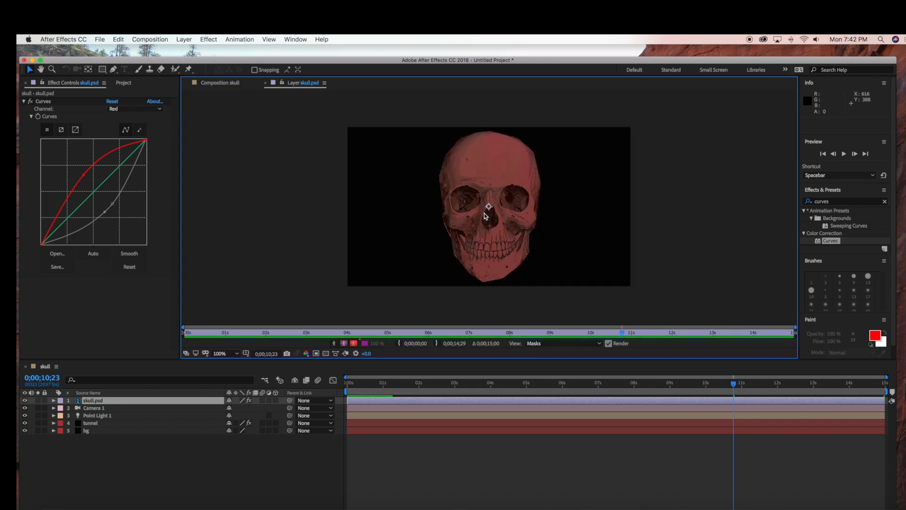
click(150, 71)
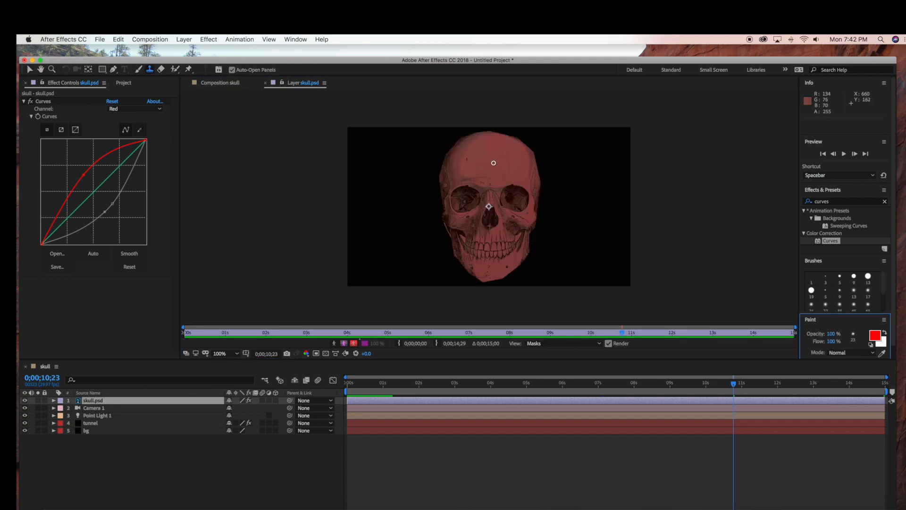
alt+click(496, 162)
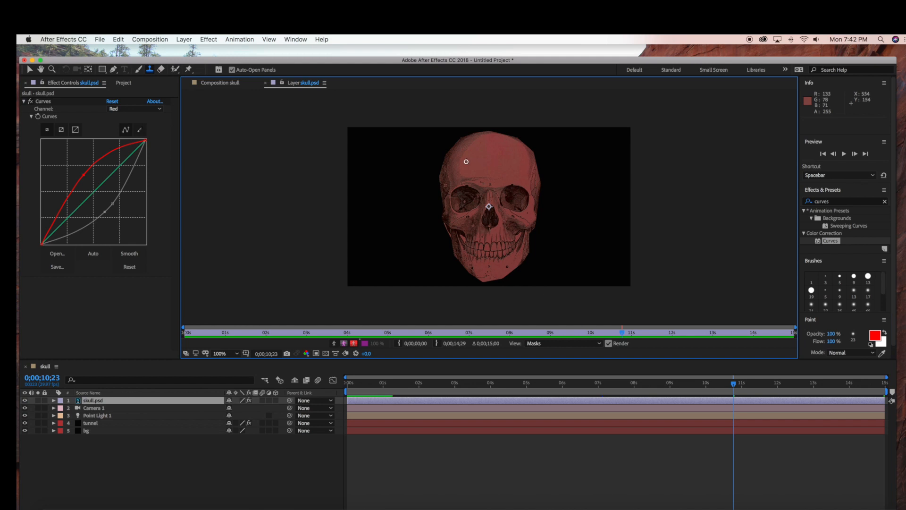
drag(466, 163, 466, 155)
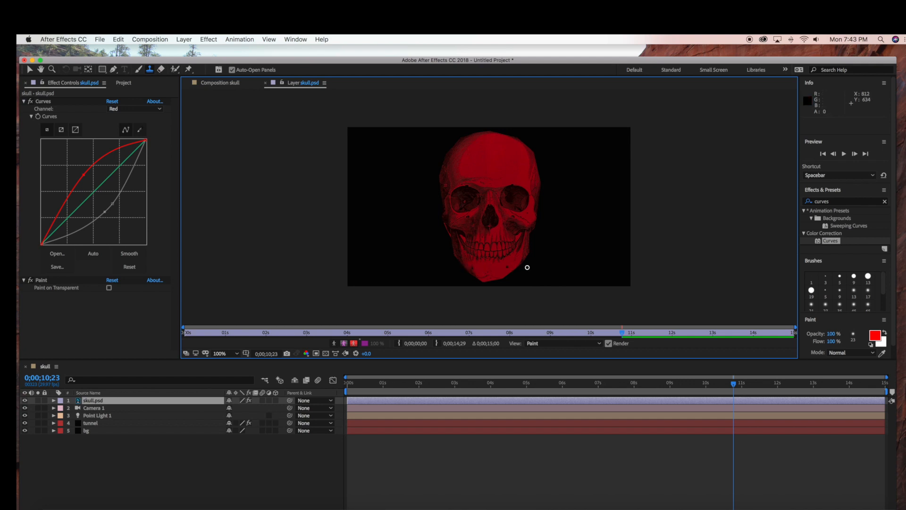
key(period)
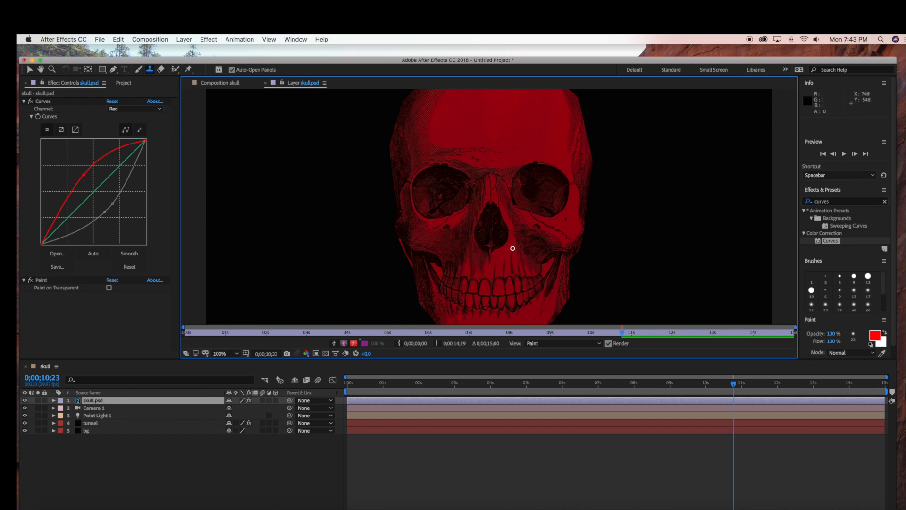
key(comma)
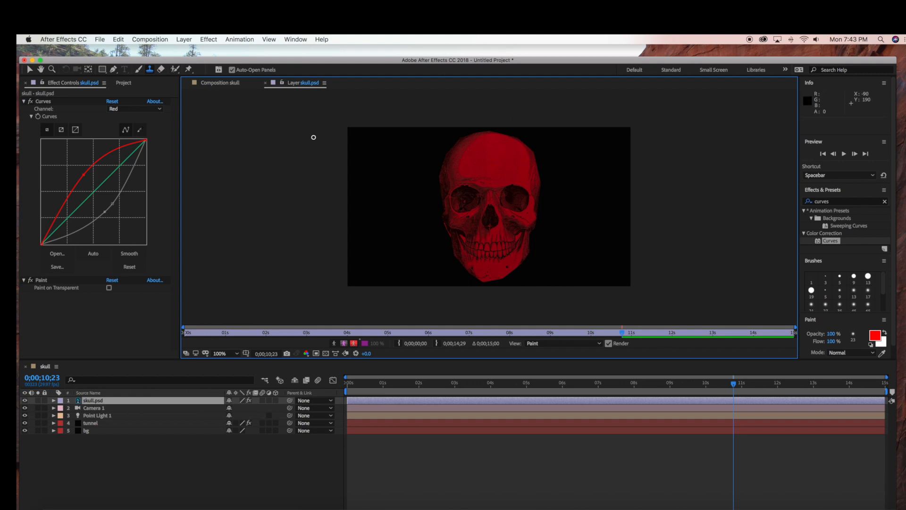
click(220, 83)
drag(740, 389, 309, 366)
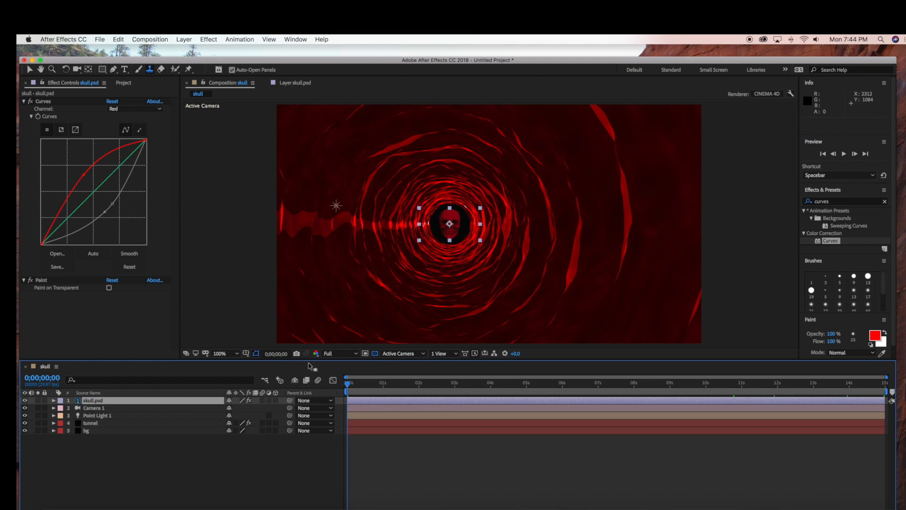
click(268, 450)
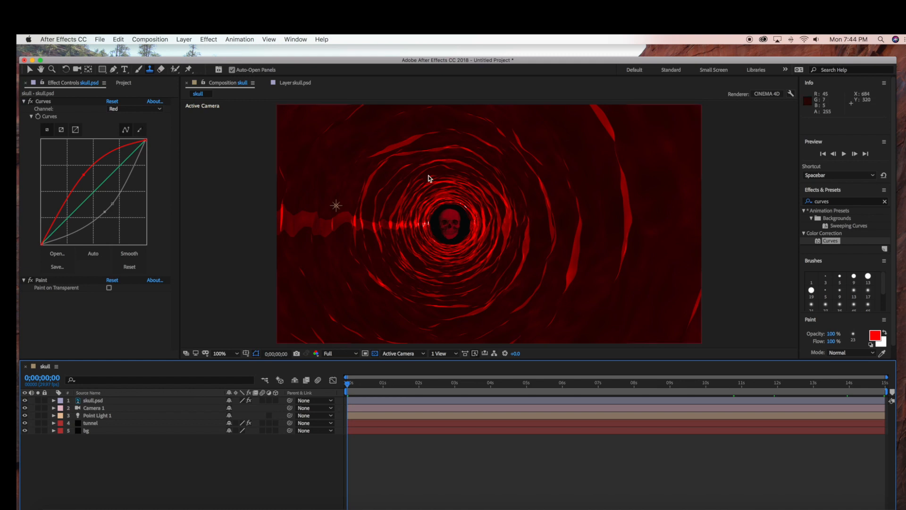
Step: Change the colour of Point Light 1 to the darker red BD1108
double_click(97, 415)
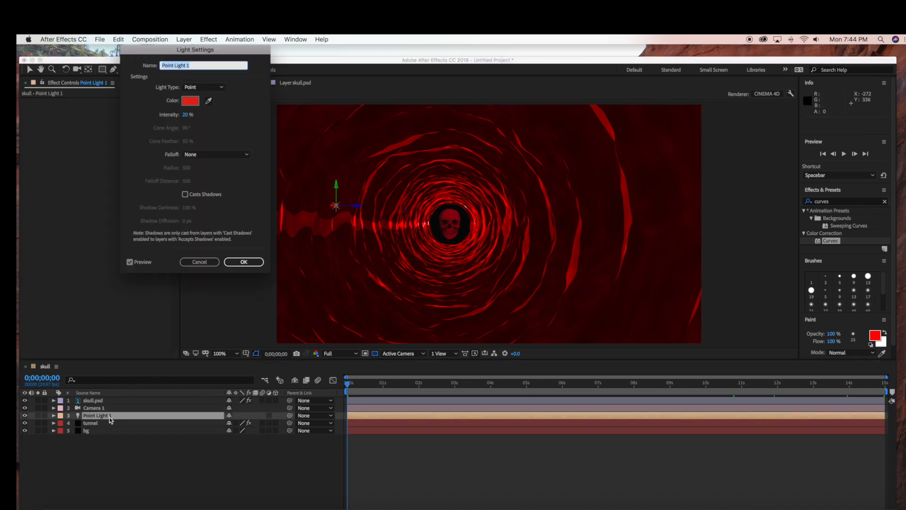
click(191, 100)
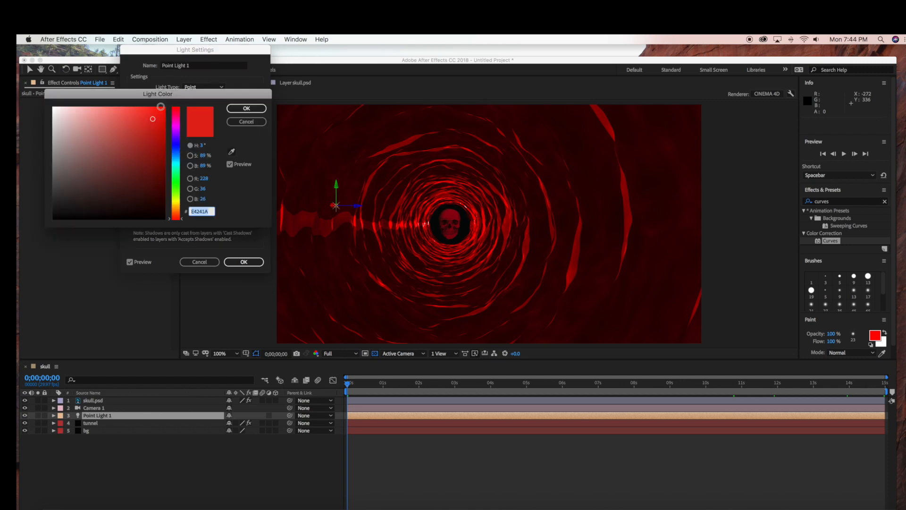
drag(151, 120, 153, 131)
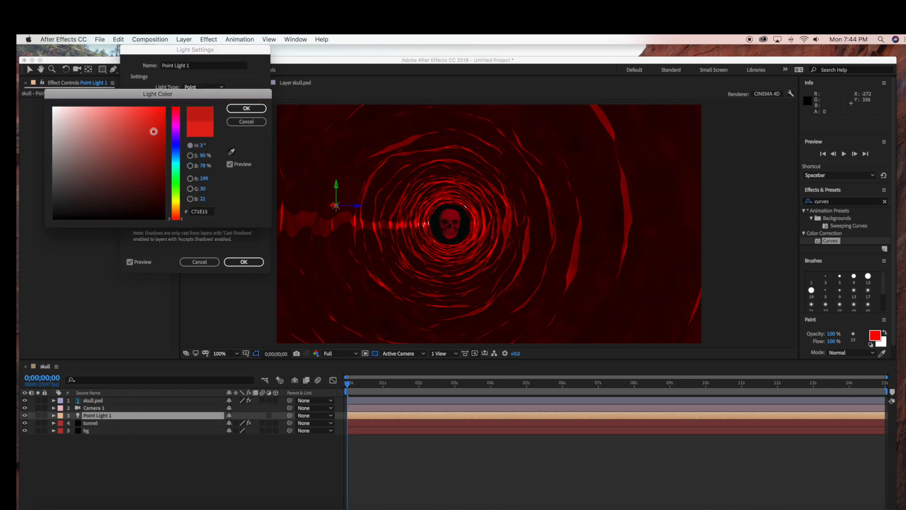
drag(153, 137, 161, 137)
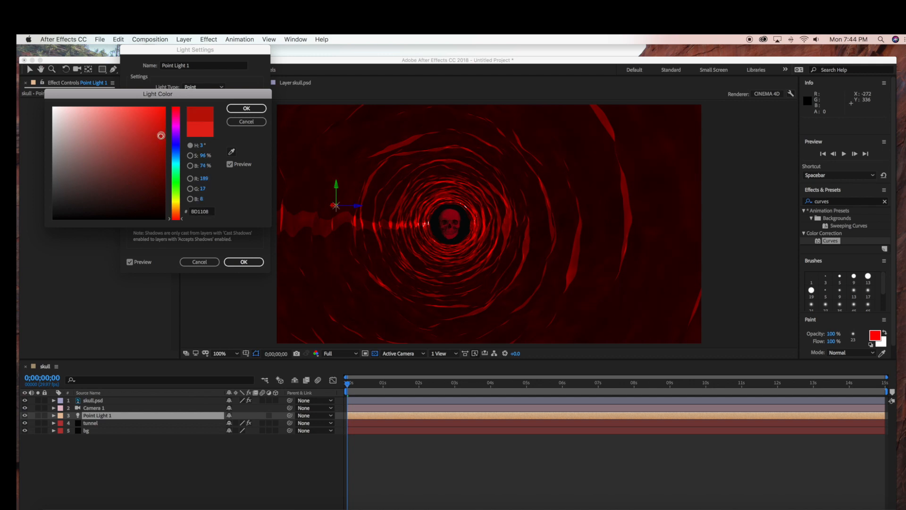
click(240, 108)
click(242, 261)
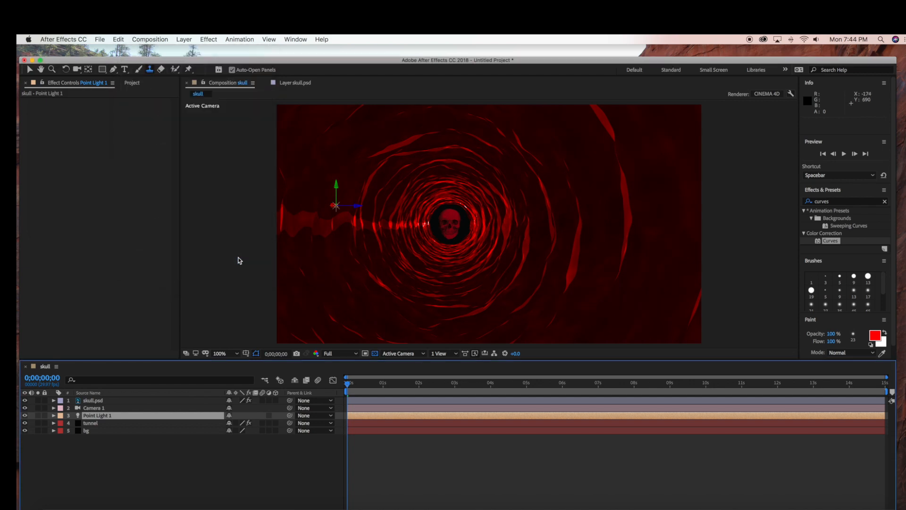
Step: Raise the Red curve of the skull layer's Curves effect slightly further to brighten its red tint
click(116, 400)
drag(85, 173, 81, 171)
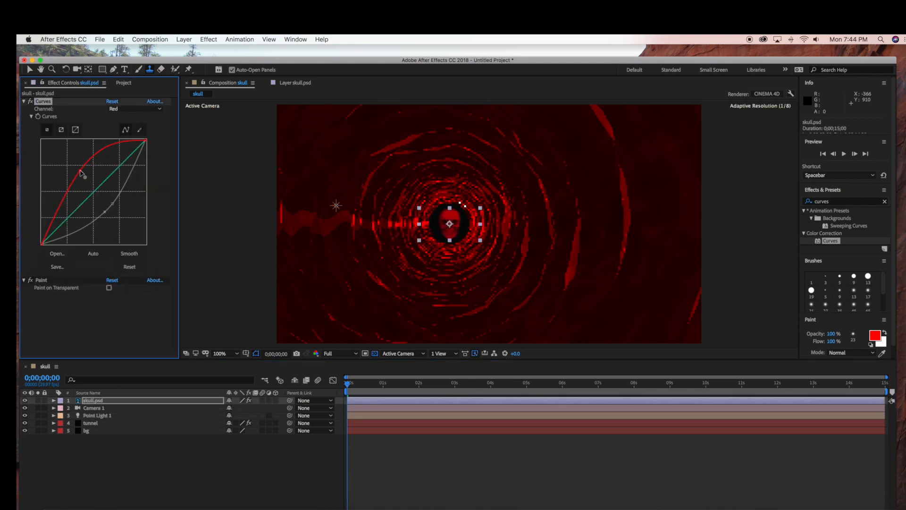
click(180, 454)
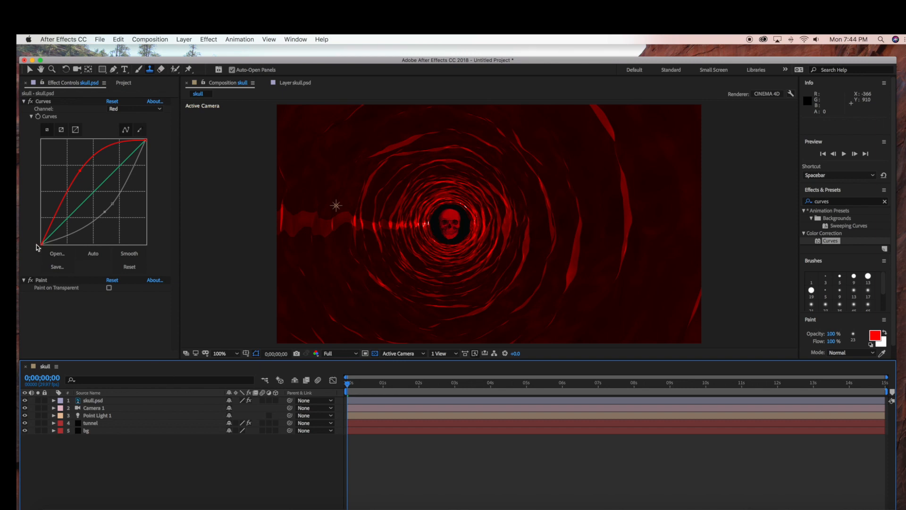